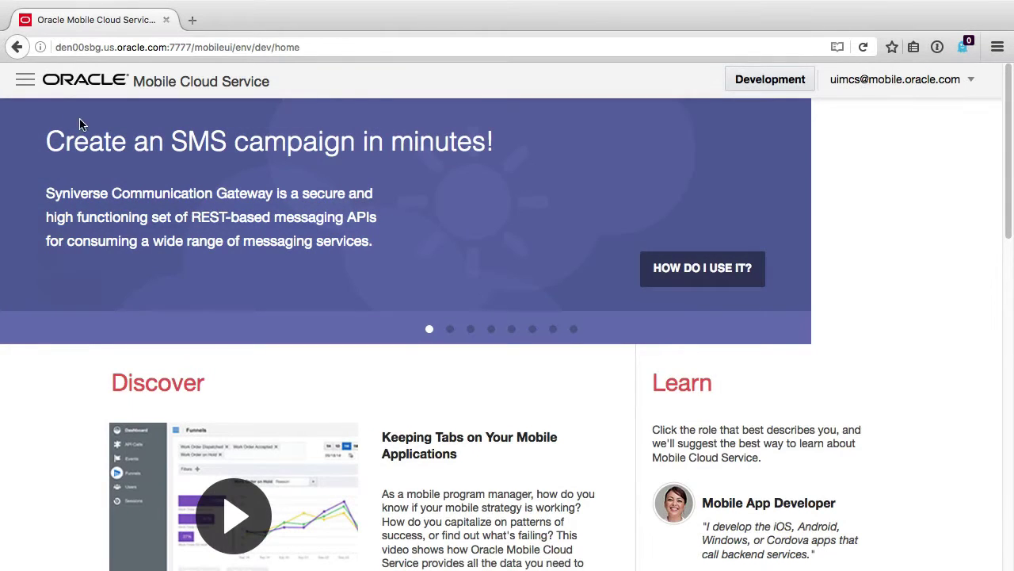
# Step: Create a new Express API with display name HR-DEMO and short description "HR Demo"
pyautogui.click(24, 81)
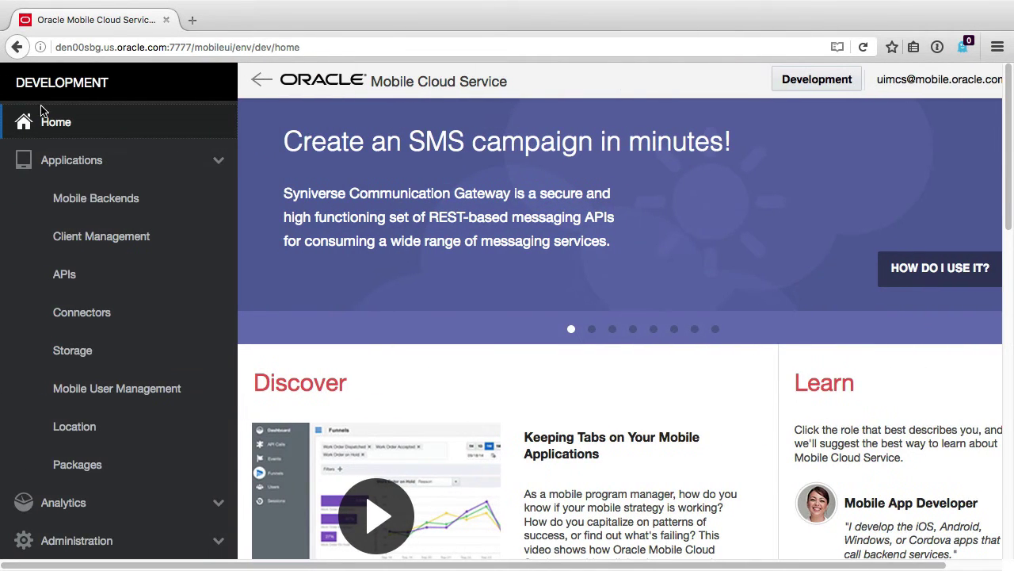
pyautogui.click(79, 277)
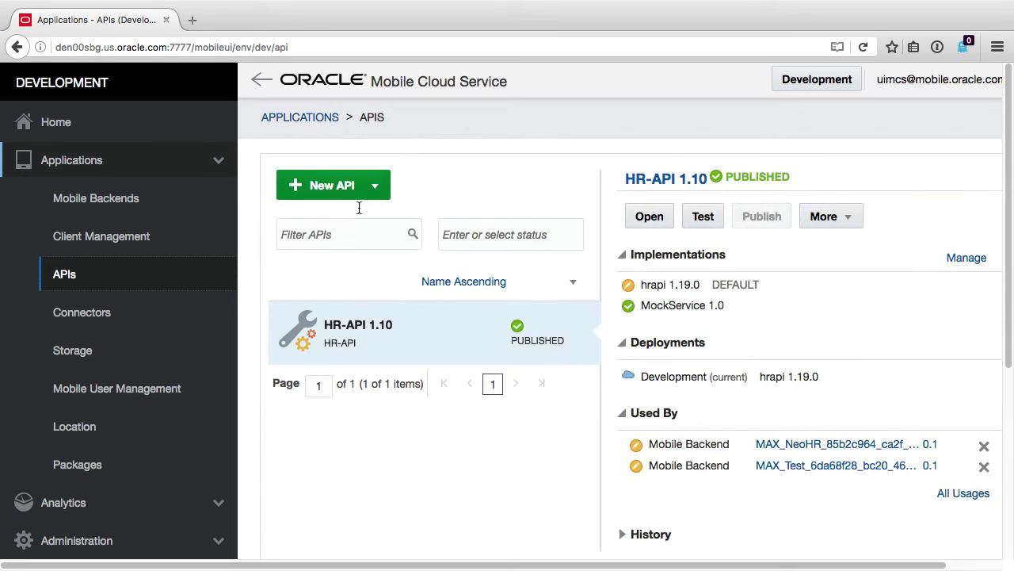
pyautogui.click(374, 187)
pyautogui.click(360, 242)
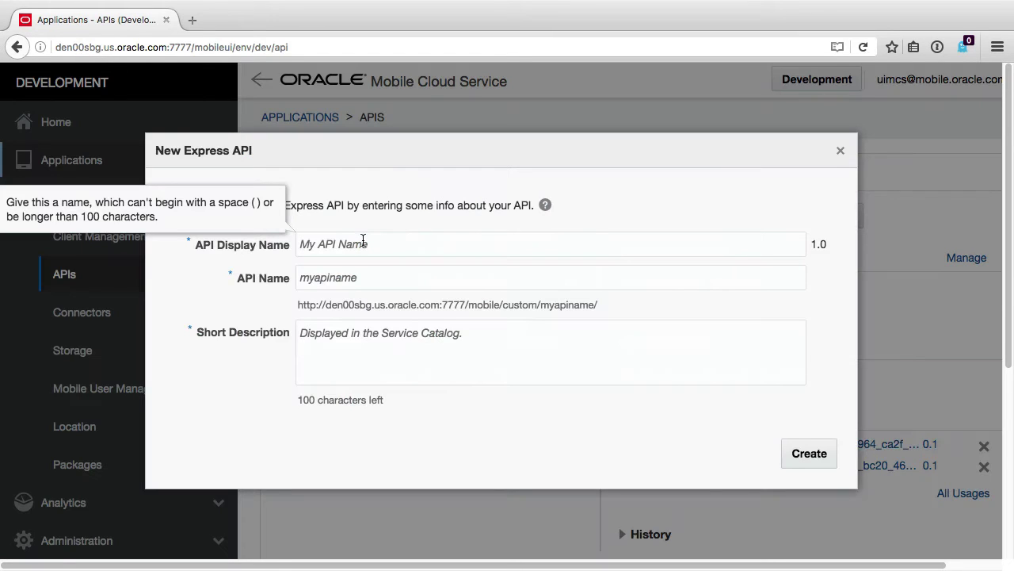
pyautogui.write('HR-DEMO')
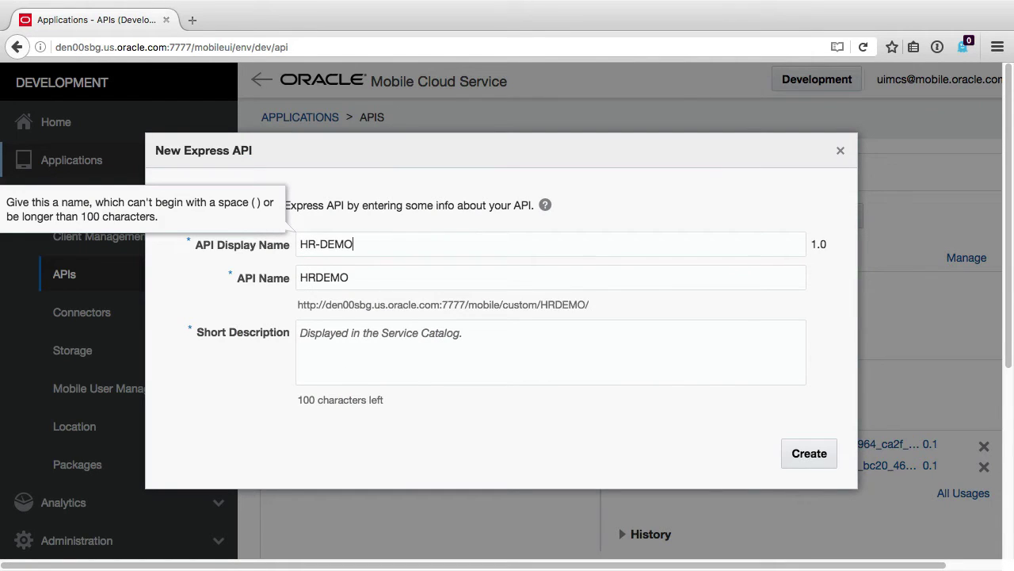
pyautogui.press('Tab')
pyautogui.press('Tab')
pyautogui.write('HR De')
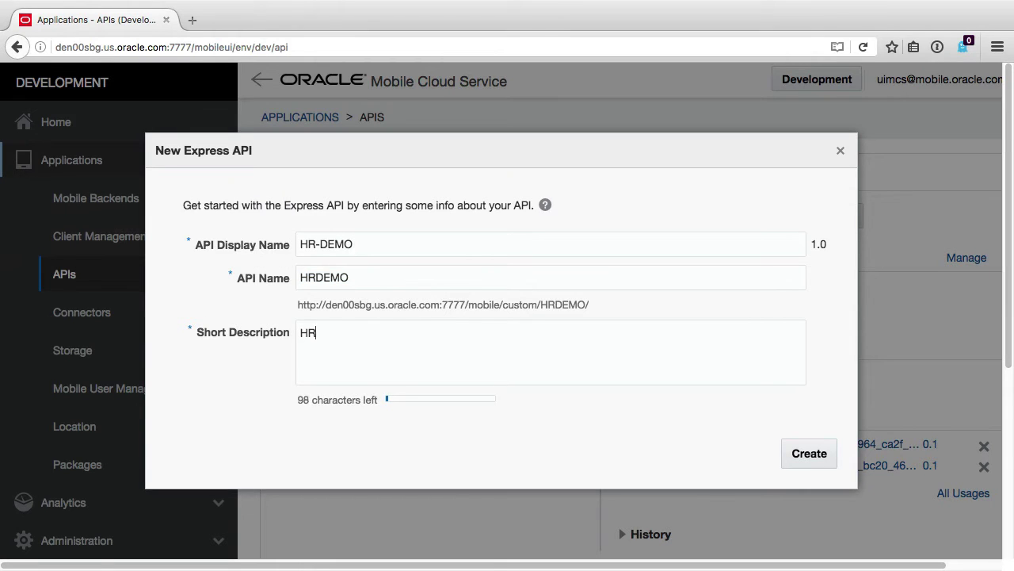
pyautogui.write('mo')
pyautogui.click(789, 453)
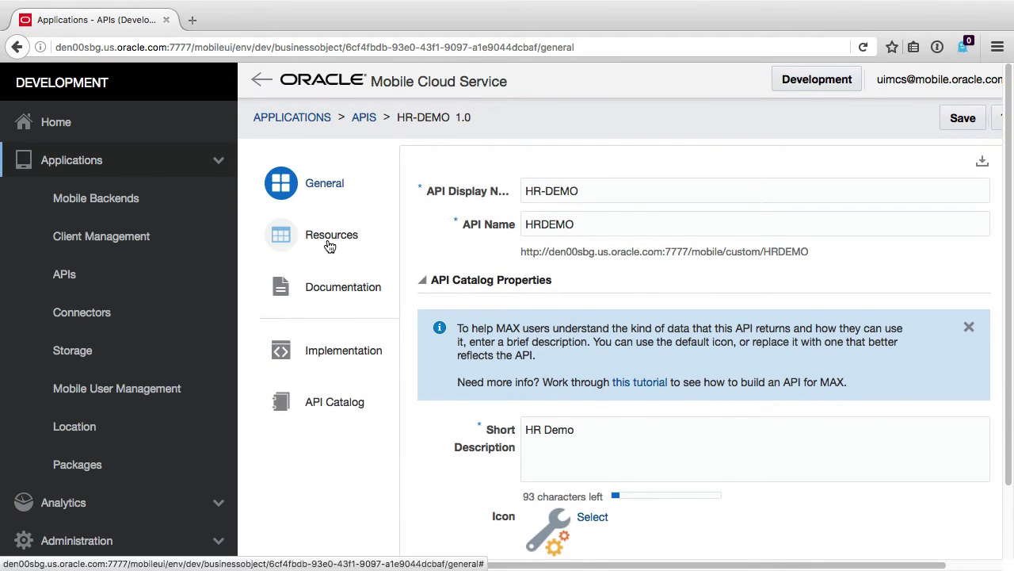
# Step: Start a new resource for the API with display name employee and plural display name employees
pyautogui.click(286, 237)
pyautogui.click(680, 534)
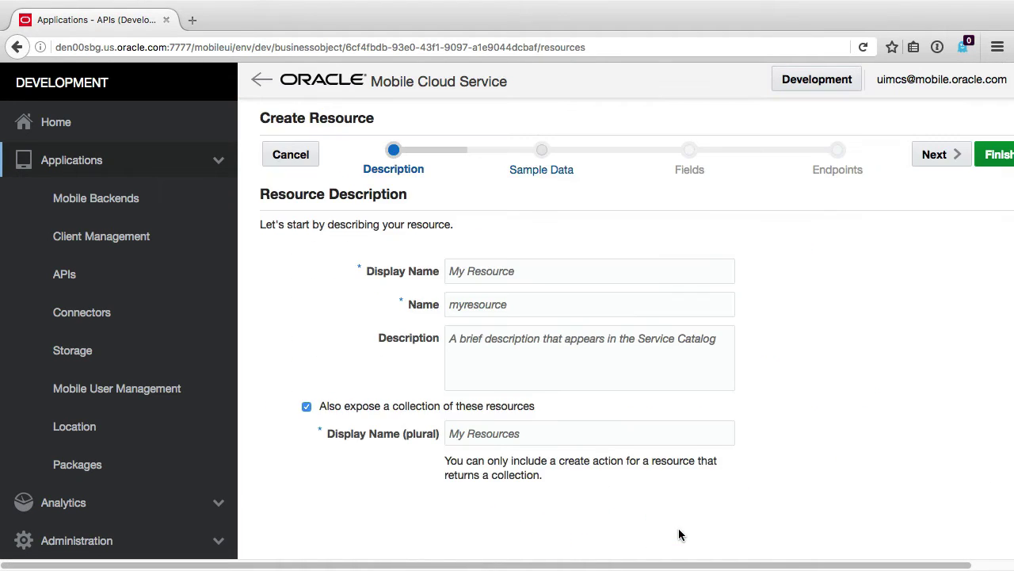
pyautogui.write('employee')
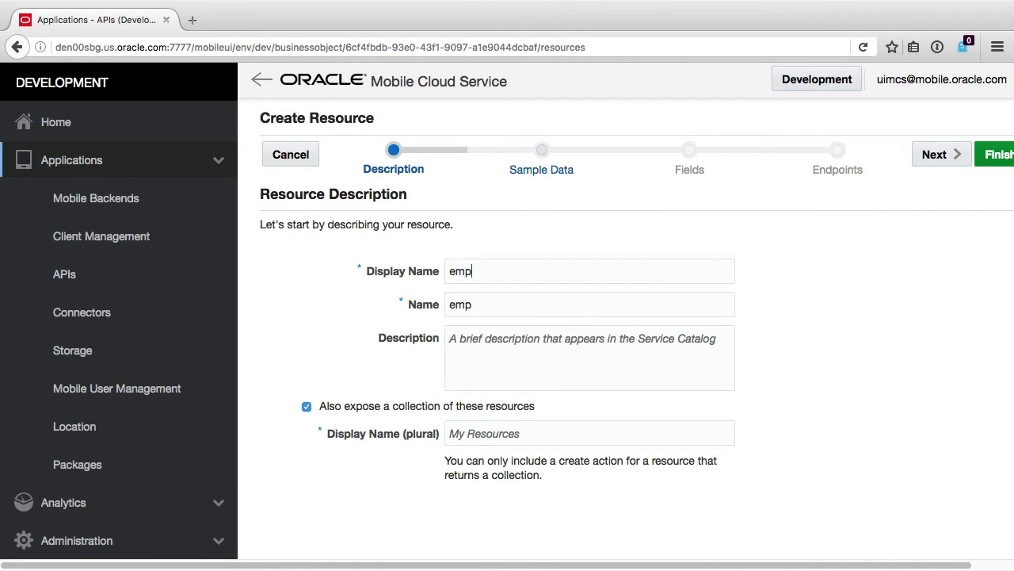
pyautogui.press('Tab')
pyautogui.press('Tab')
pyautogui.press('Tab')
pyautogui.press('Tab')
pyautogui.write('employees')
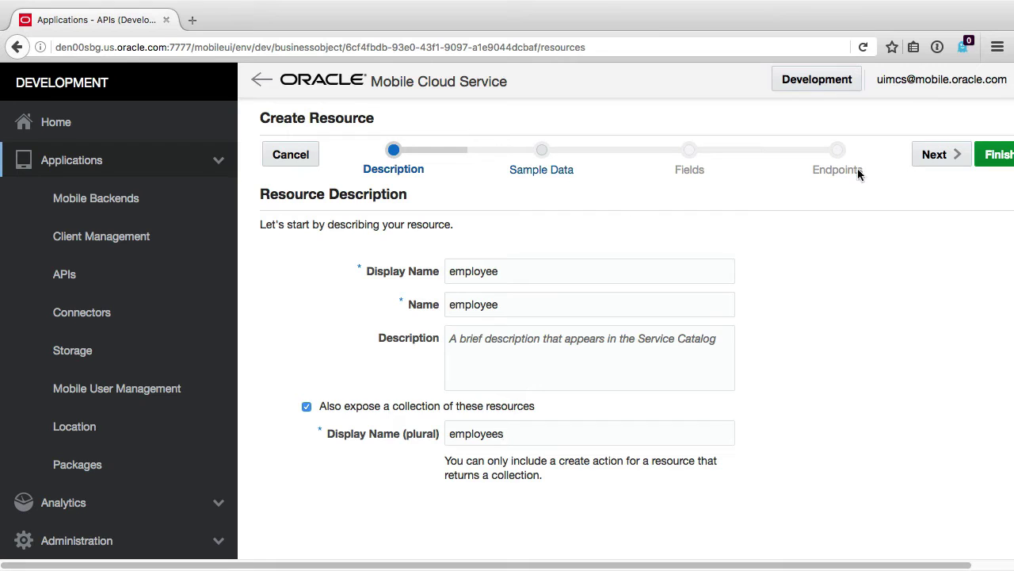
pyautogui.click(924, 159)
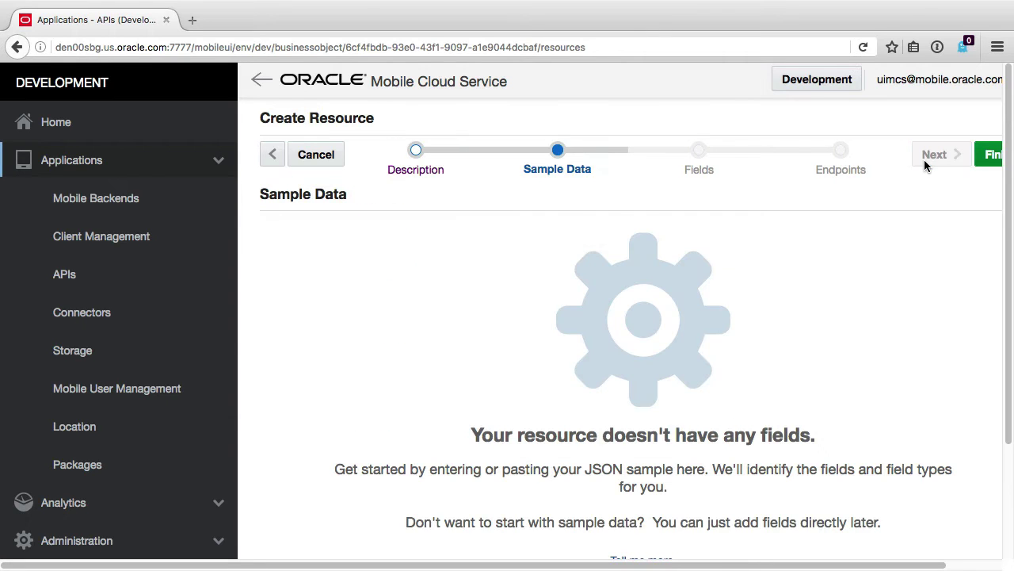
# Step: Enter a JSON array of five records with a Name value as sample data and finish creating the employee resource
pyautogui.scroll(-3, 556, 206)
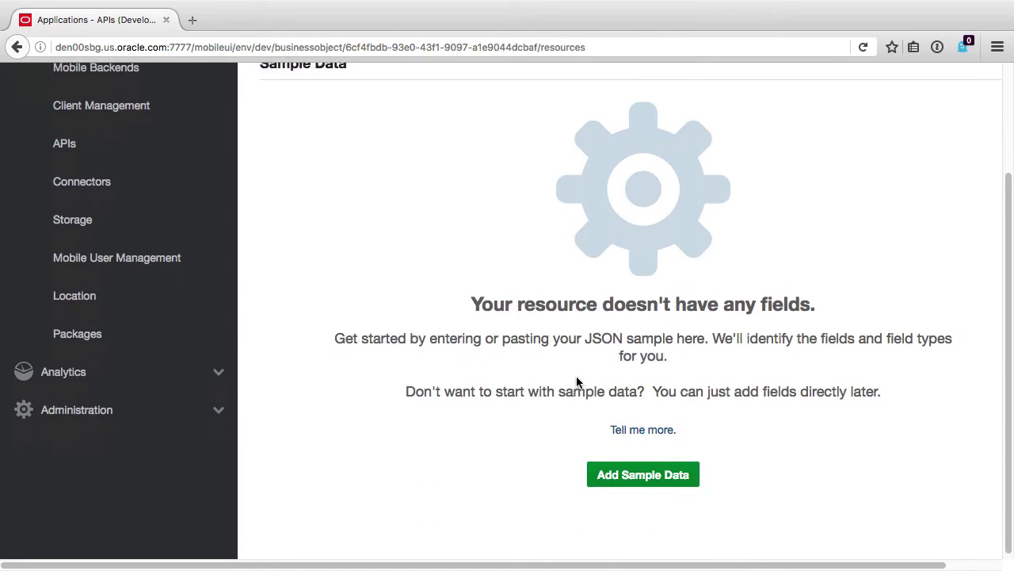
pyautogui.click(623, 470)
pyautogui.scroll(1, 536, 378)
pyautogui.scroll(2, 536, 378)
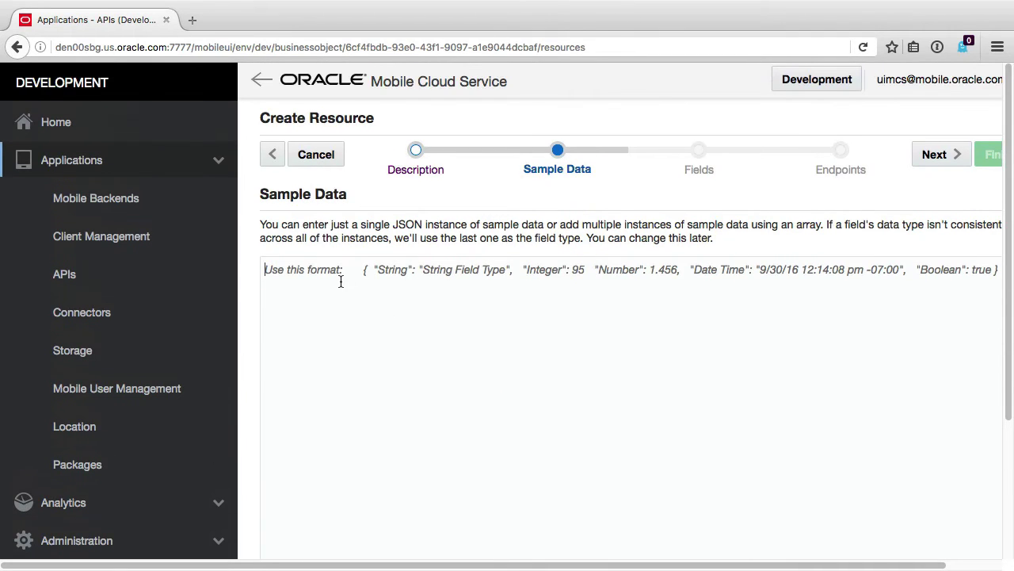
pyautogui.write('[ {"Name":"Joe"}, {"Name":"Fiona"}, {"Name":"Alan"}, {"Name":"Sam"}, {"Name":"Elise"} ]')
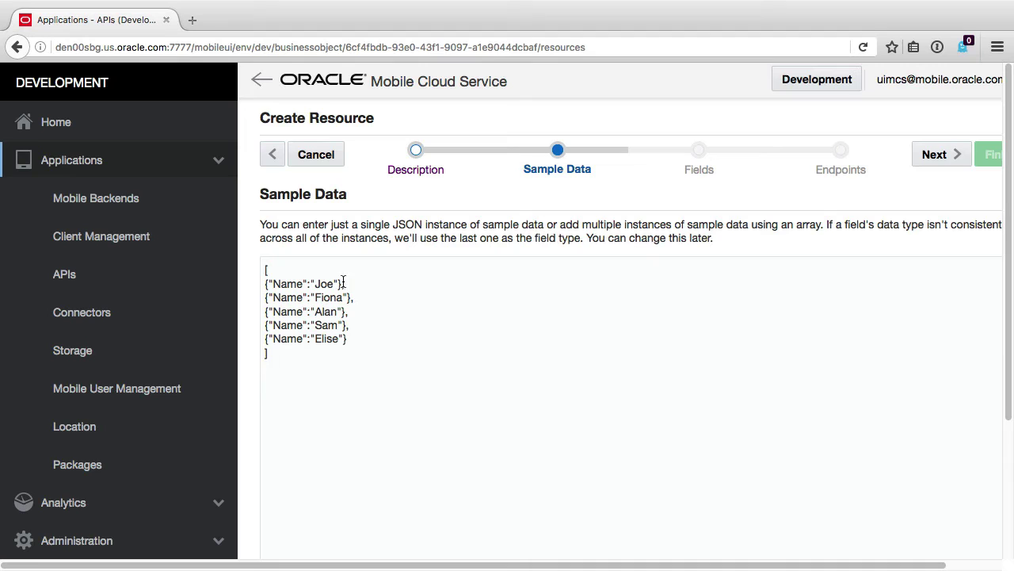
pyautogui.click(953, 158)
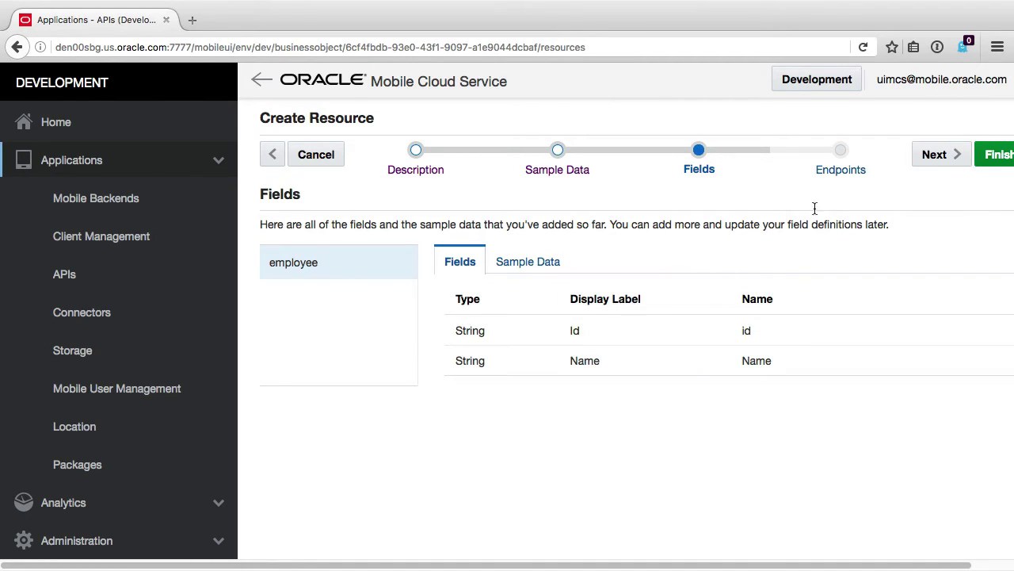
pyautogui.click(927, 156)
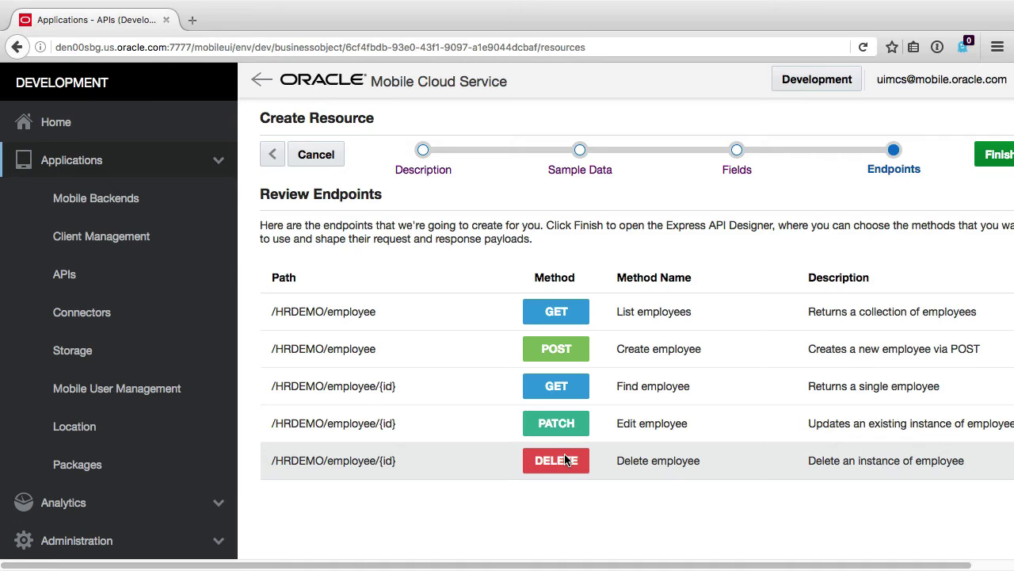
pyautogui.click(994, 153)
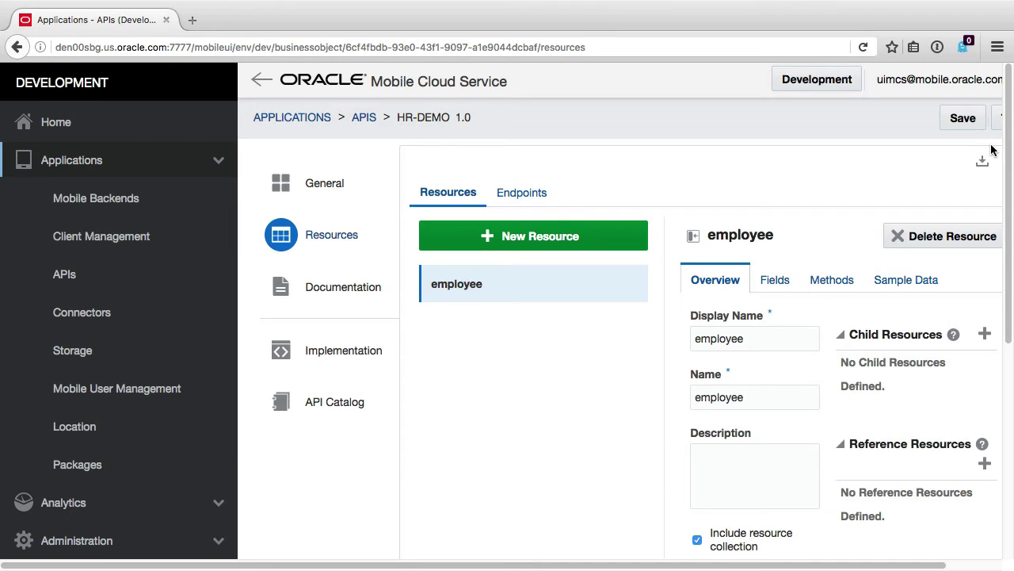
# Step: Add a field labelled photo of type String to the employee resource
pyautogui.click(789, 281)
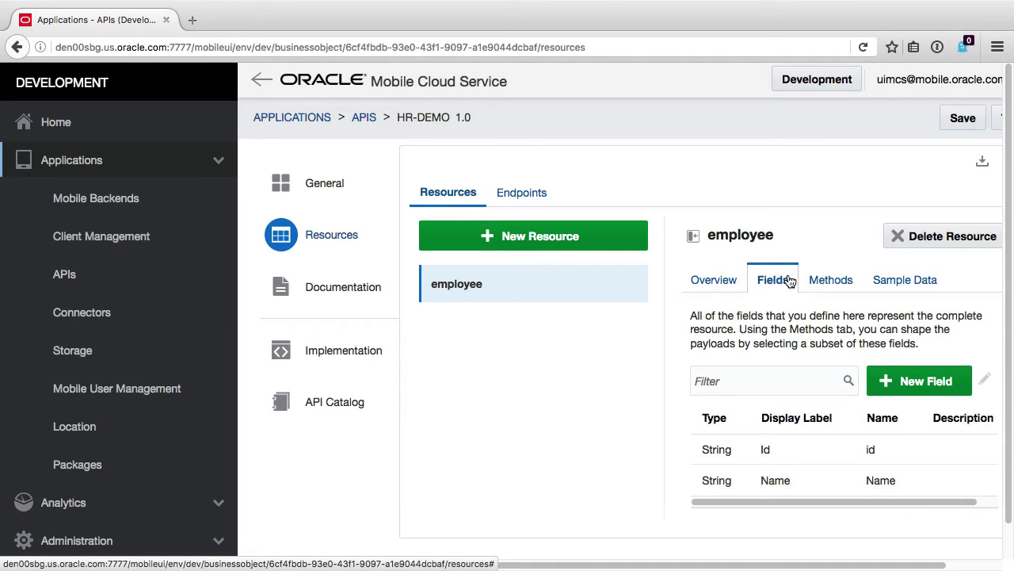
pyautogui.click(880, 374)
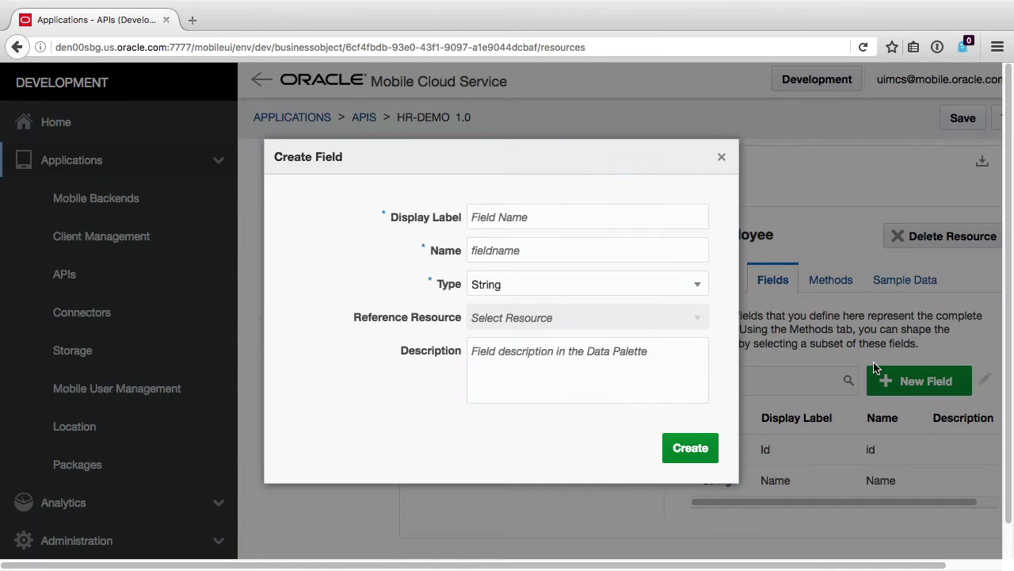
pyautogui.write('photo')
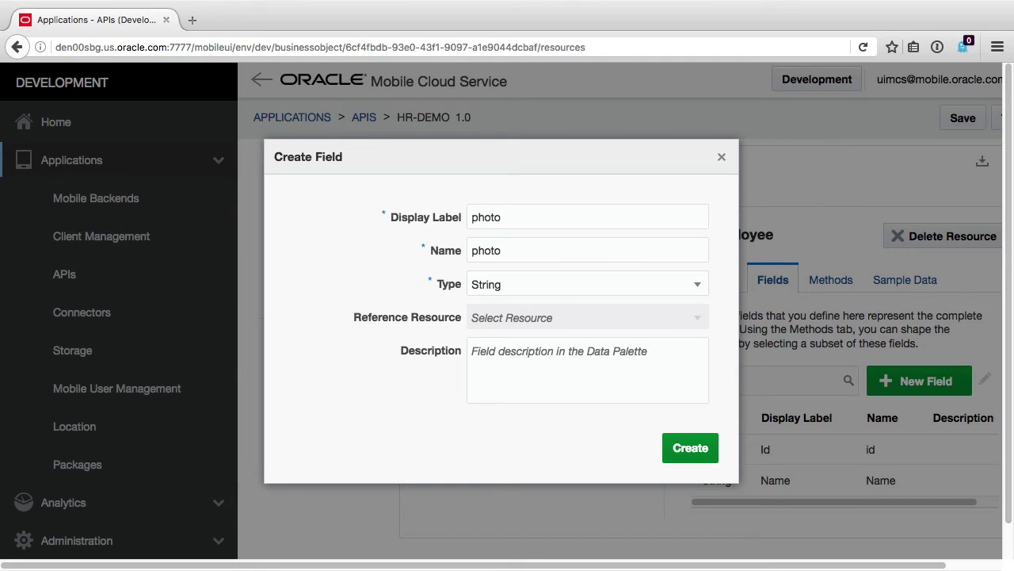
pyautogui.press('Tab')
pyautogui.press('Tab')
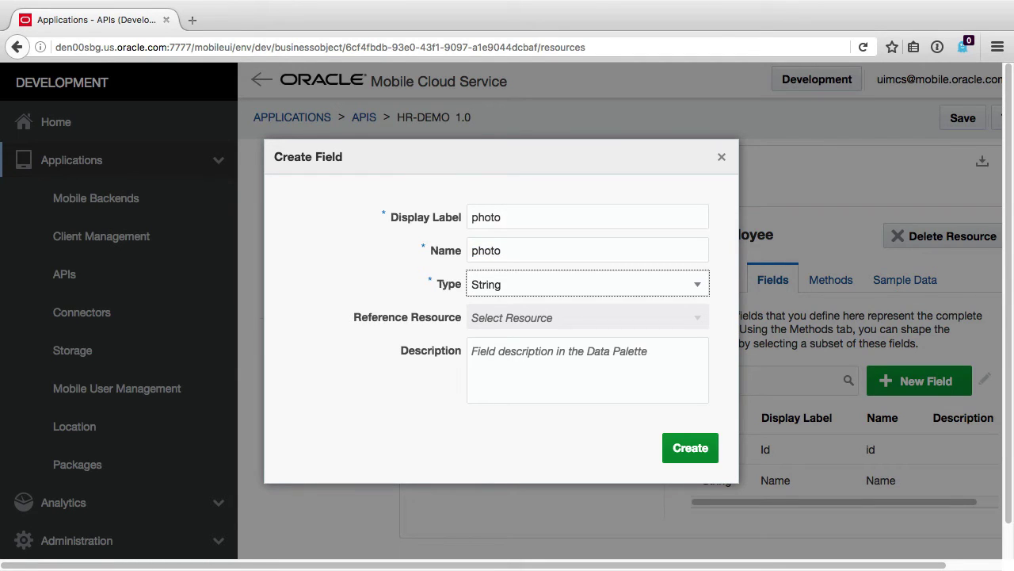
pyautogui.click(696, 285)
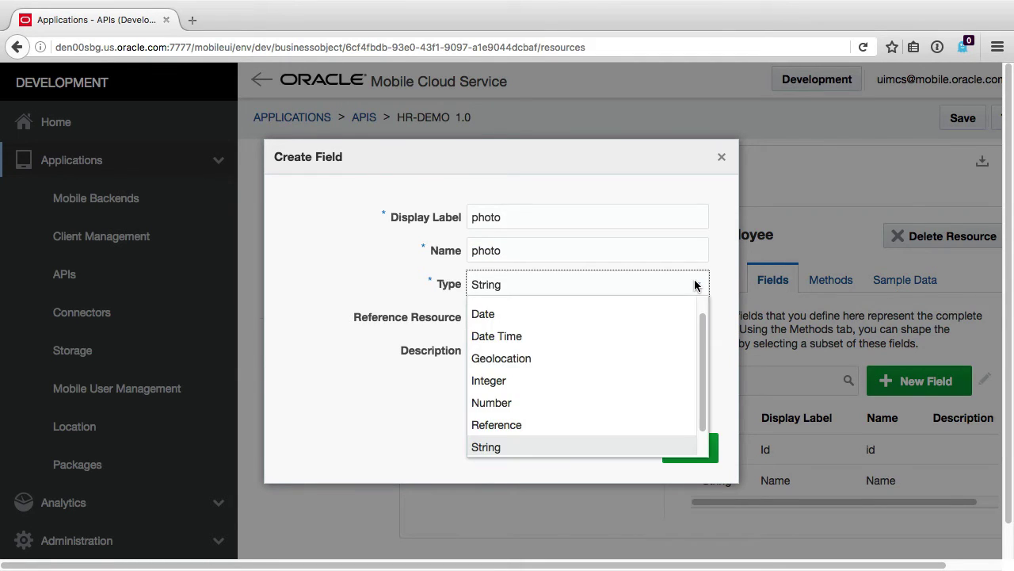
pyautogui.scroll(1, 670, 356)
pyautogui.scroll(-2, 637, 428)
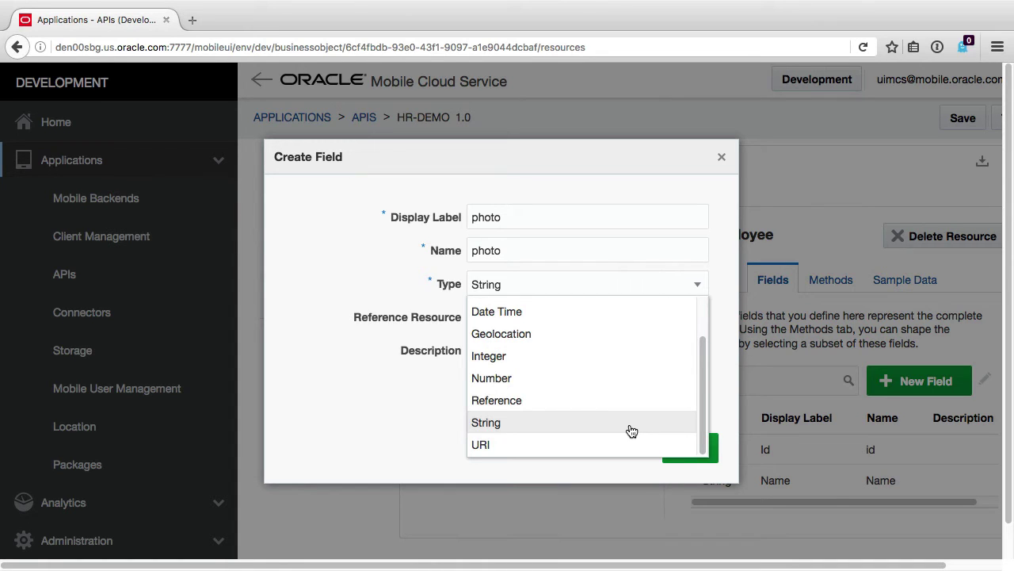
pyautogui.click(632, 430)
pyautogui.click(699, 447)
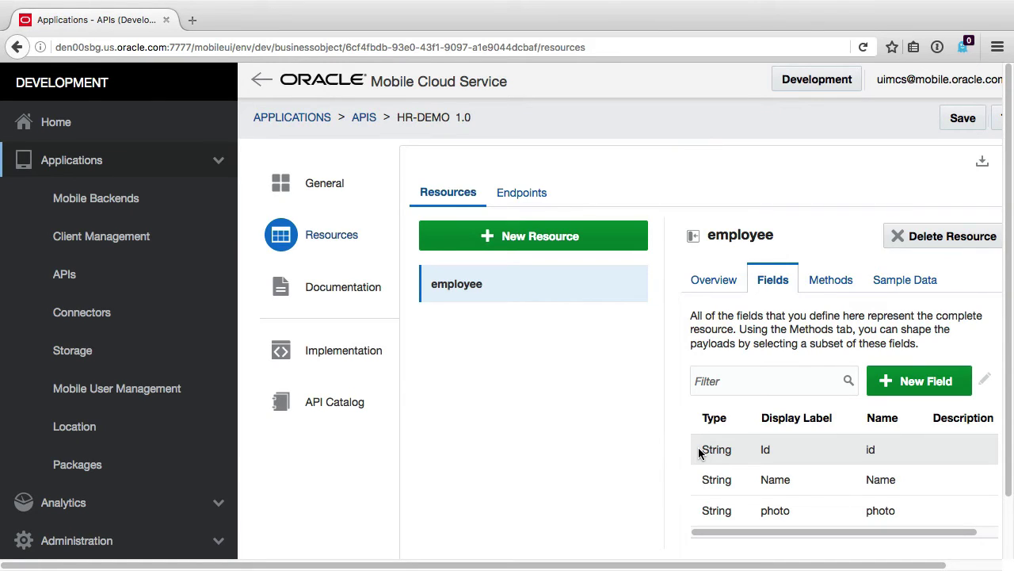
# Step: Paste the image data into the photo value of the first employee sample row and save the row and the API
pyautogui.click(899, 286)
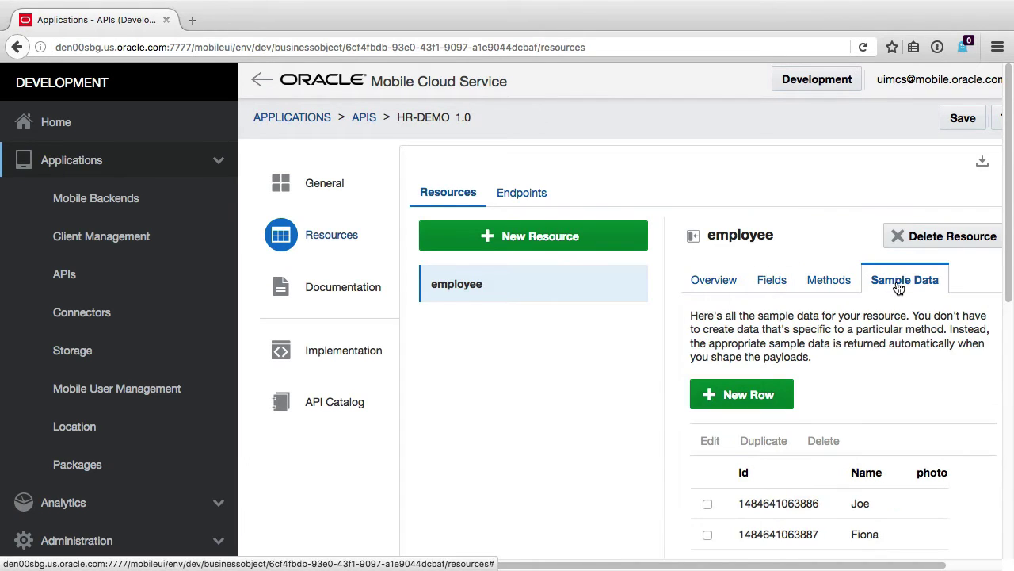
pyautogui.click(790, 505)
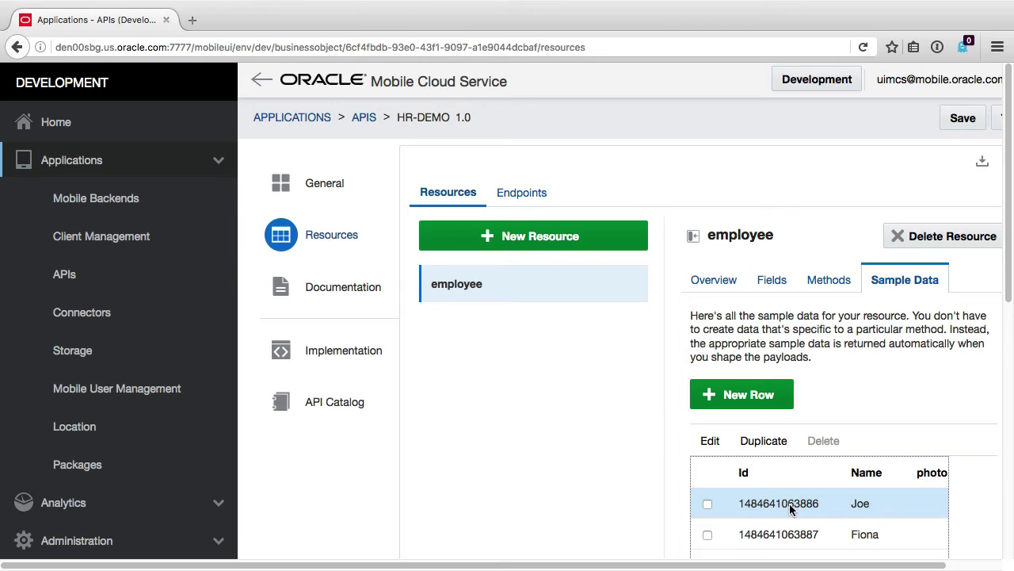
pyautogui.click(705, 439)
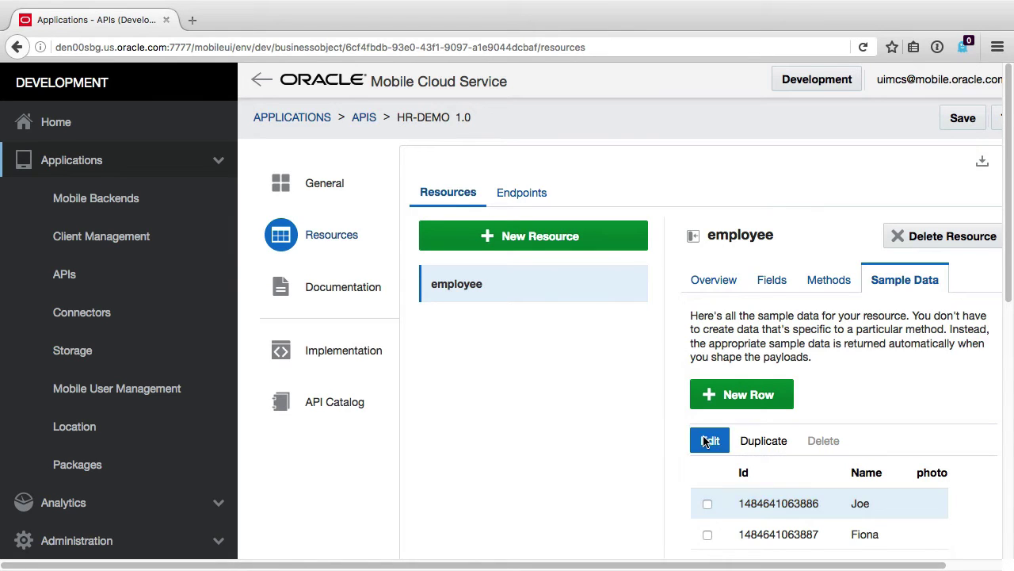
pyautogui.click(424, 251)
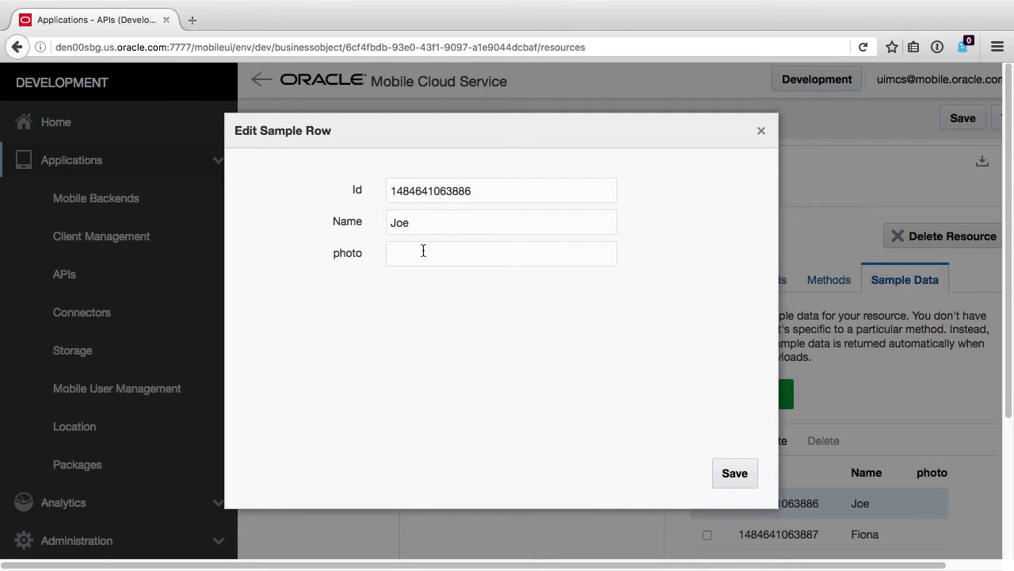
pyautogui.hotkey('ctrl', 'v')
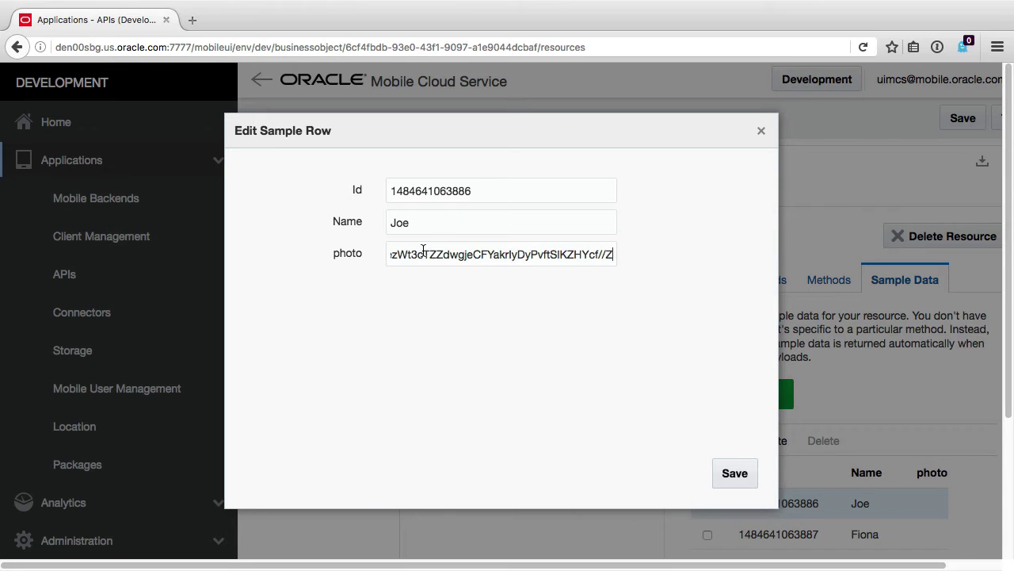
pyautogui.click(735, 474)
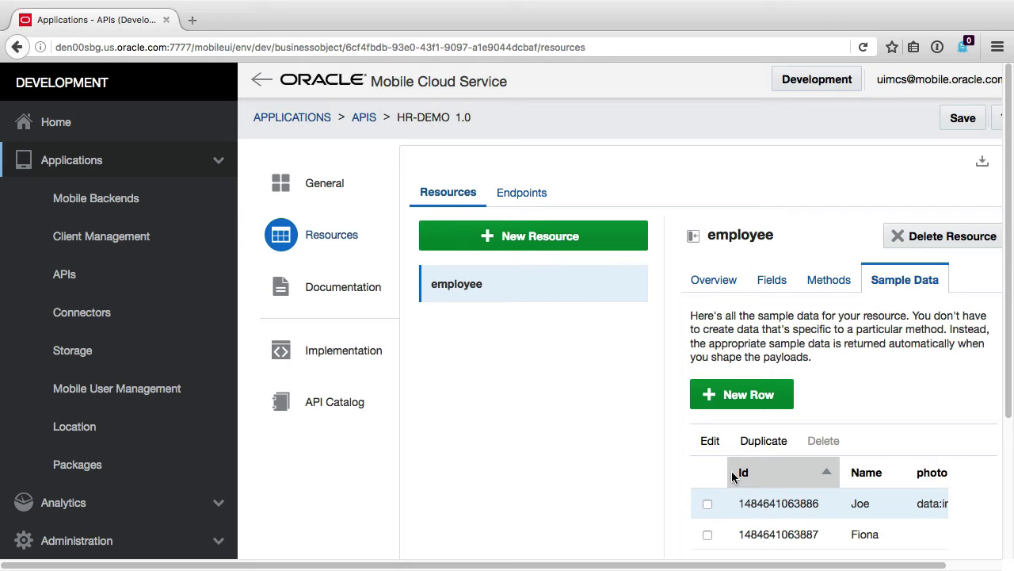
pyautogui.click(963, 118)
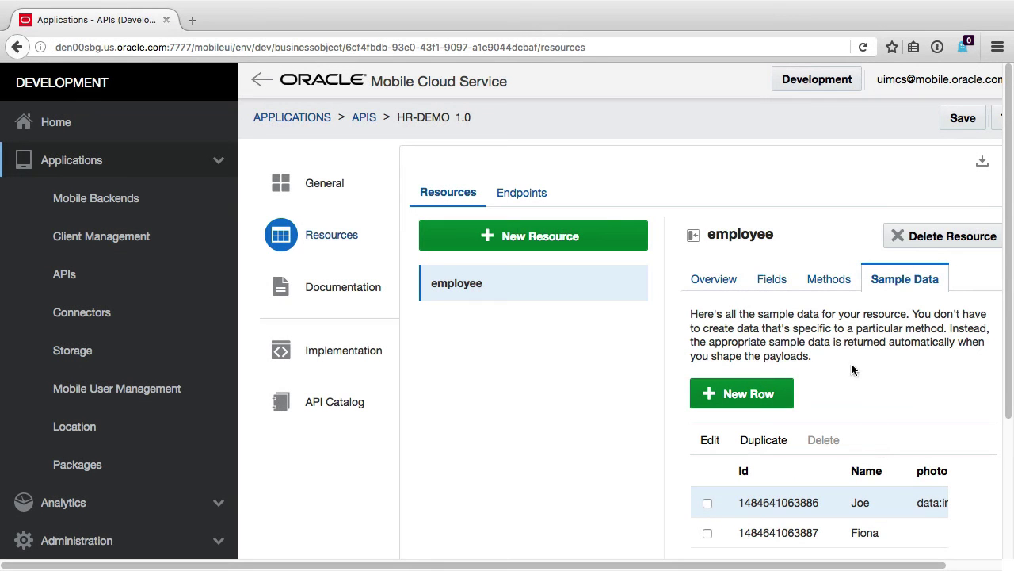
# Step: Create a custom POST method named photo for the employee resource
pyautogui.click(828, 281)
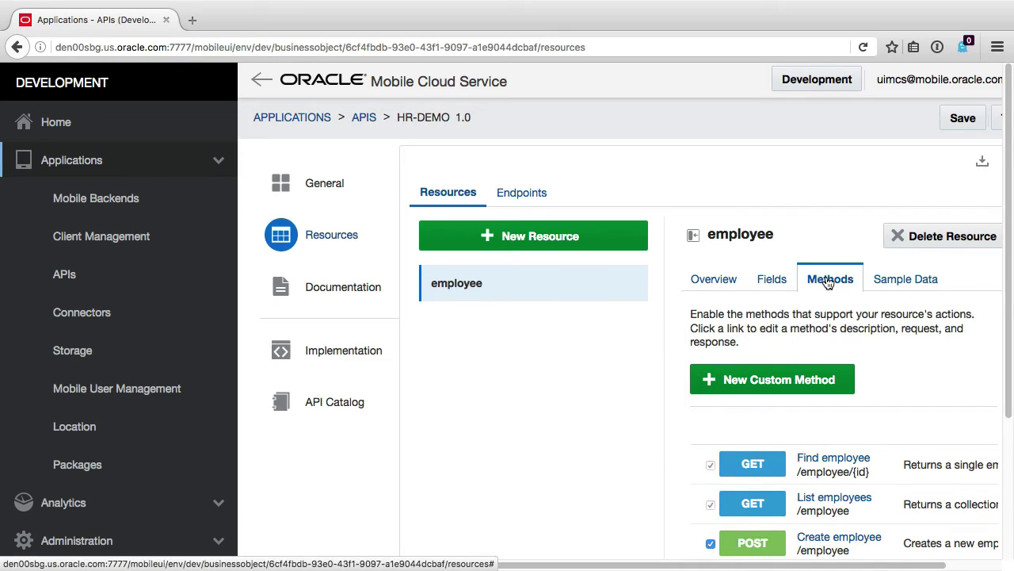
pyautogui.click(765, 384)
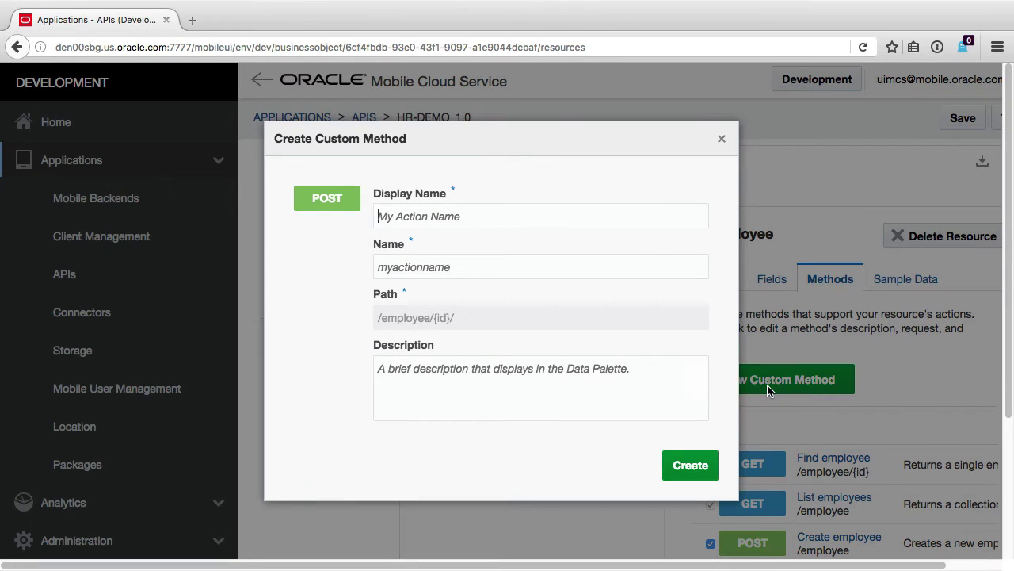
pyautogui.click(387, 216)
pyautogui.write('photo')
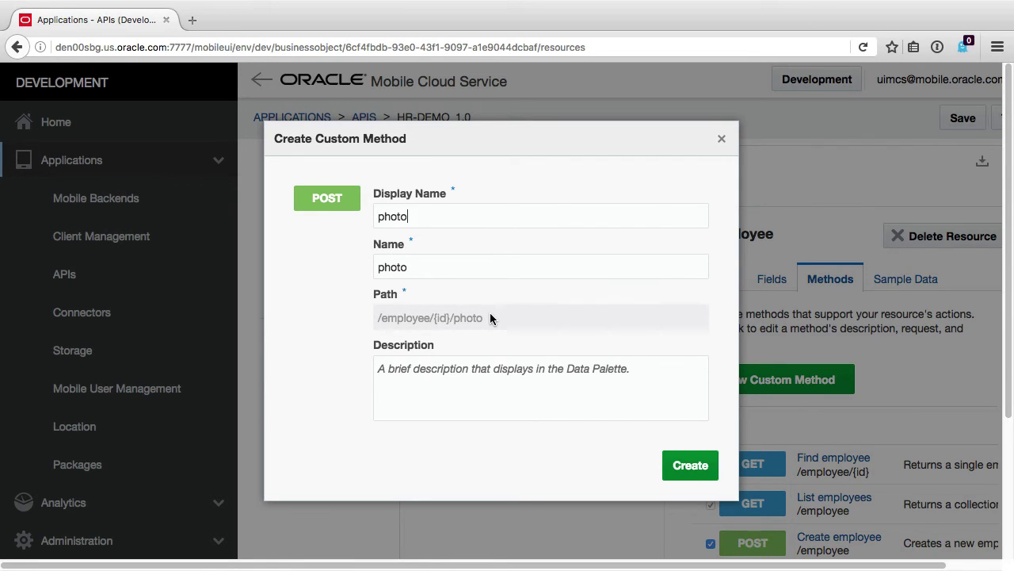
pyautogui.click(708, 465)
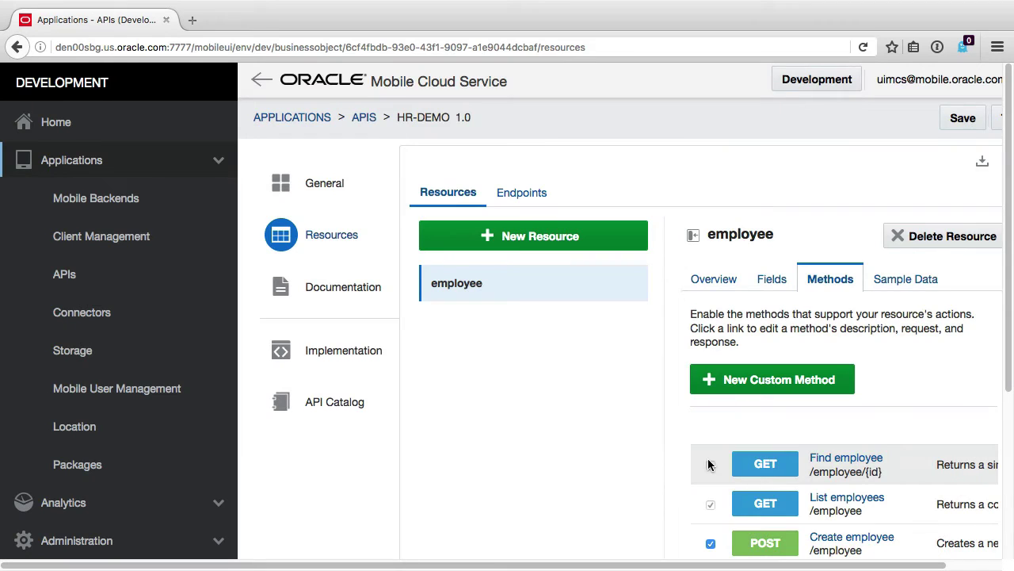
pyautogui.scroll(-5, 708, 465)
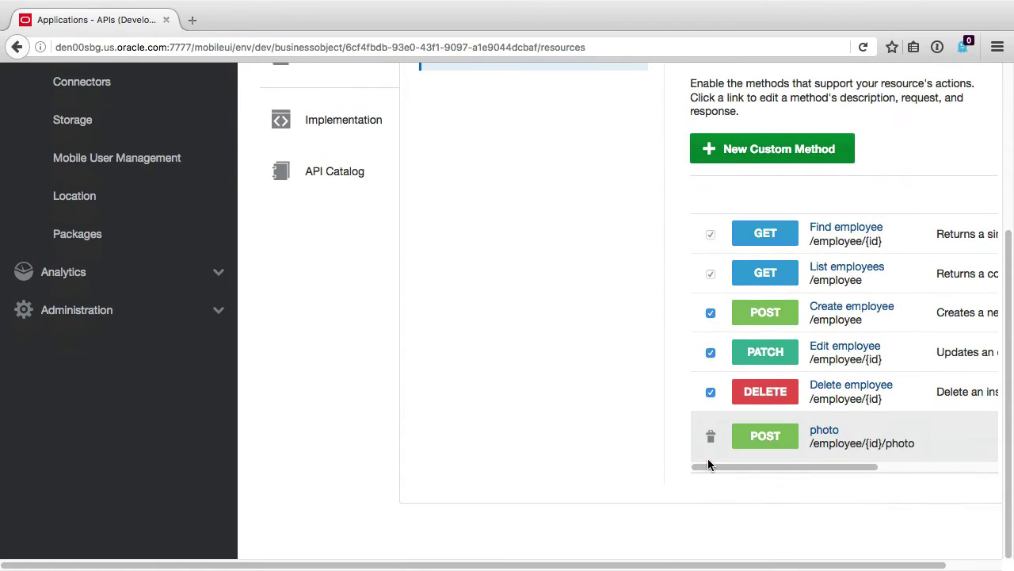
# Step: Set the request media type of the custom photo method to application/octet-stream and save the API
pyautogui.click(830, 430)
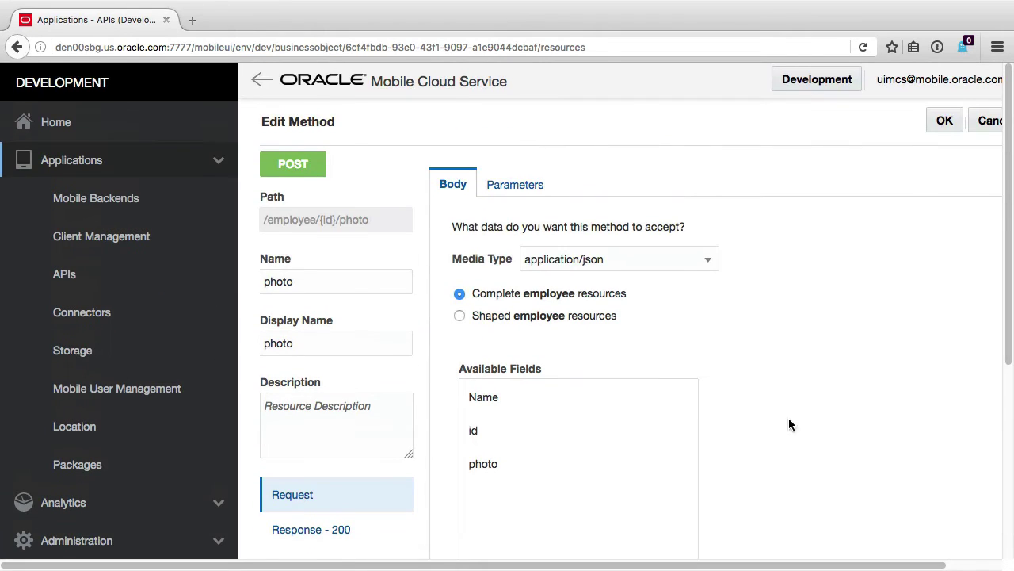
pyautogui.click(287, 505)
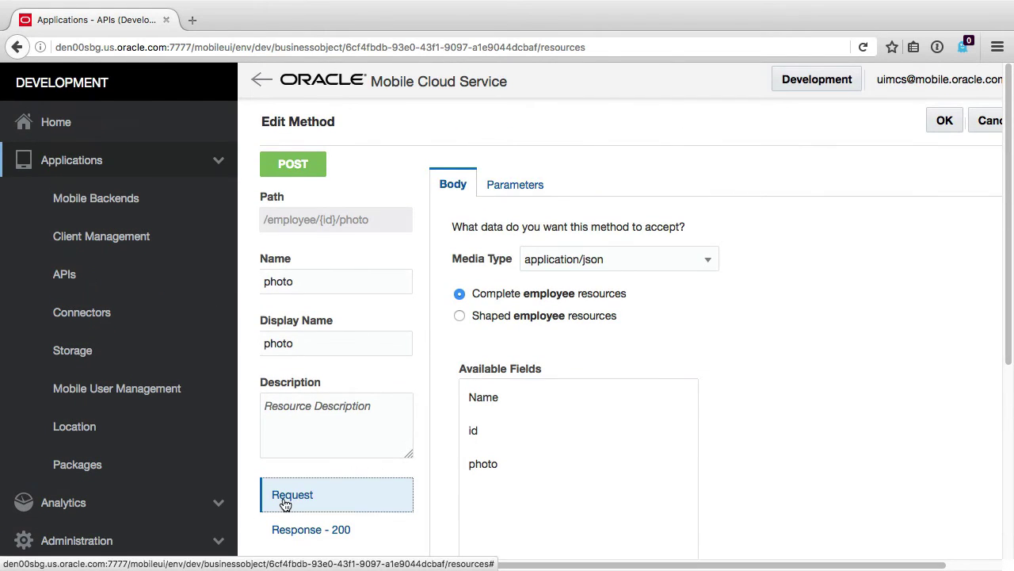
pyautogui.click(560, 258)
pyautogui.click(495, 327)
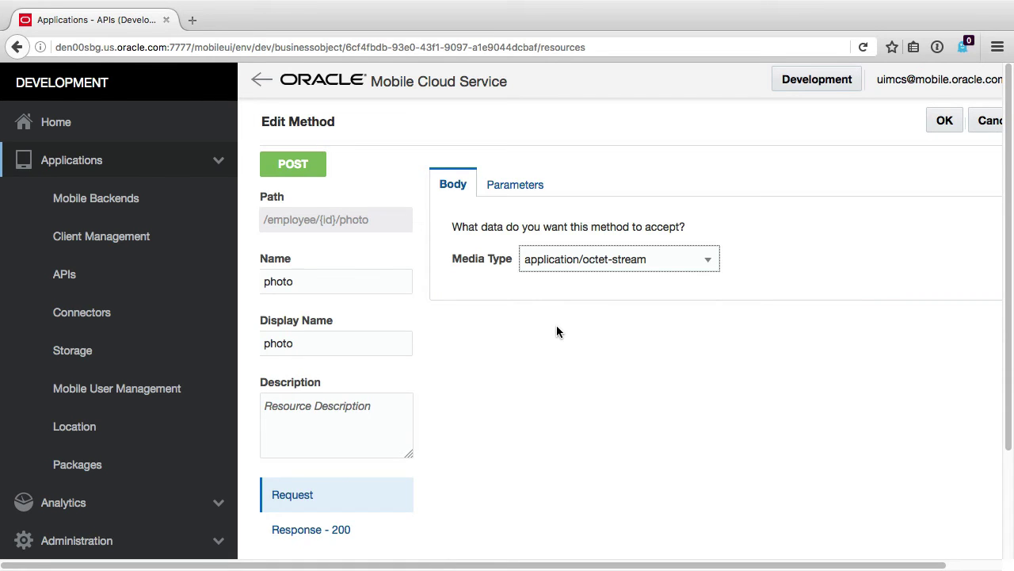
pyautogui.click(943, 120)
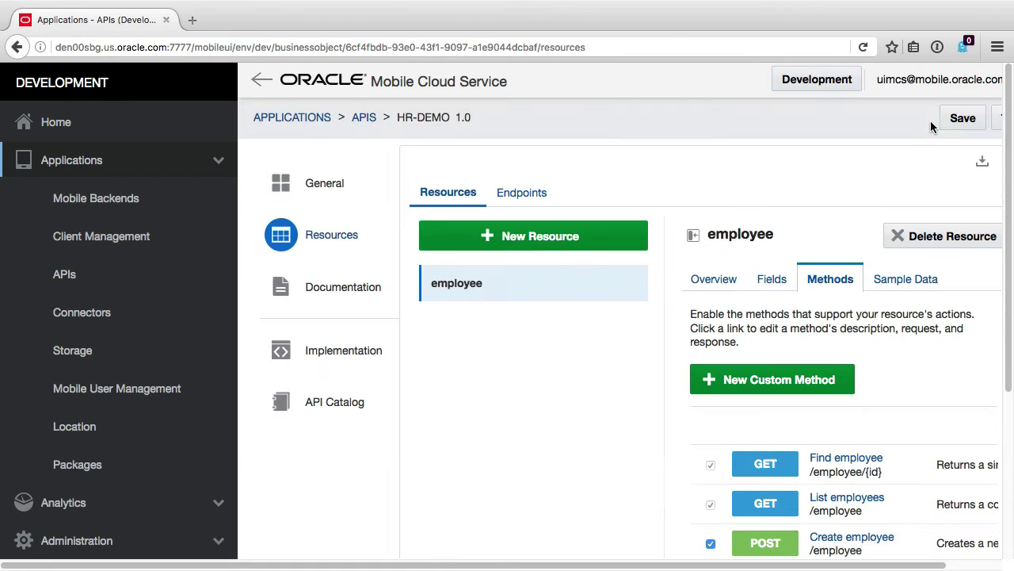
pyautogui.click(948, 119)
# Step: Upload HRDEMO.zip from the Desktop as the HR-DEMO API's implementation archive and save the API
pyautogui.click(341, 352)
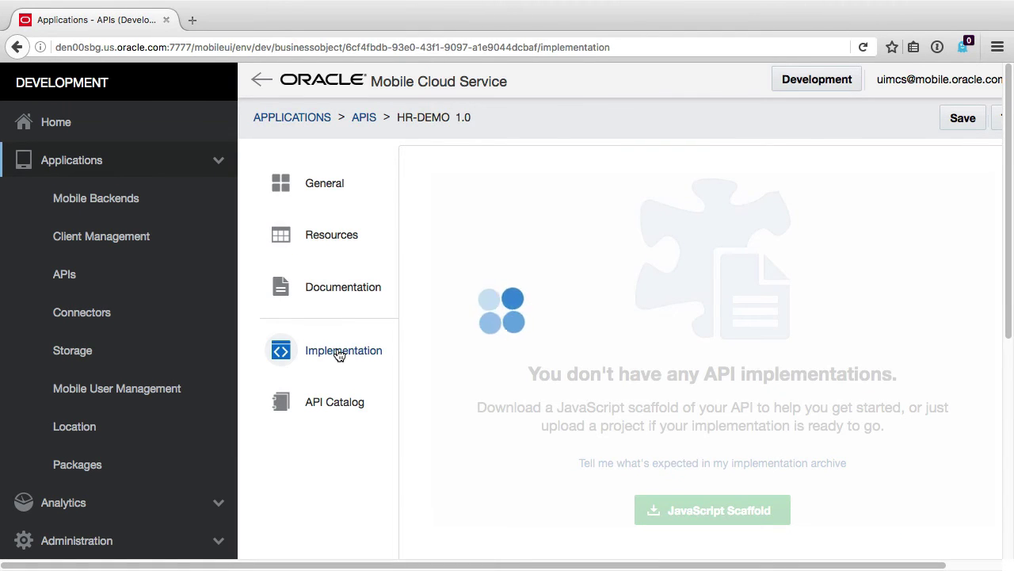
pyautogui.scroll(-3, 755, 507)
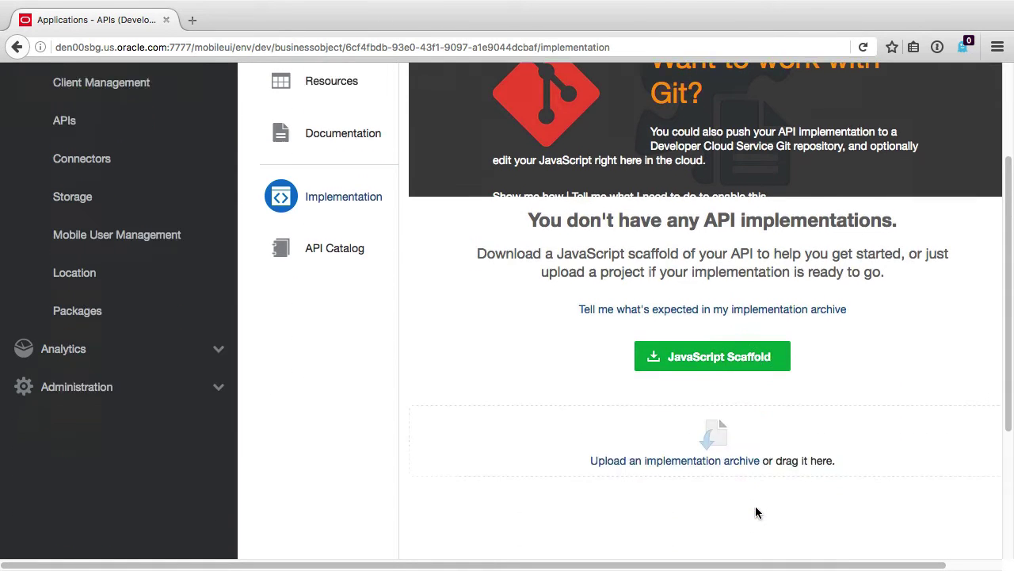
pyautogui.click(717, 373)
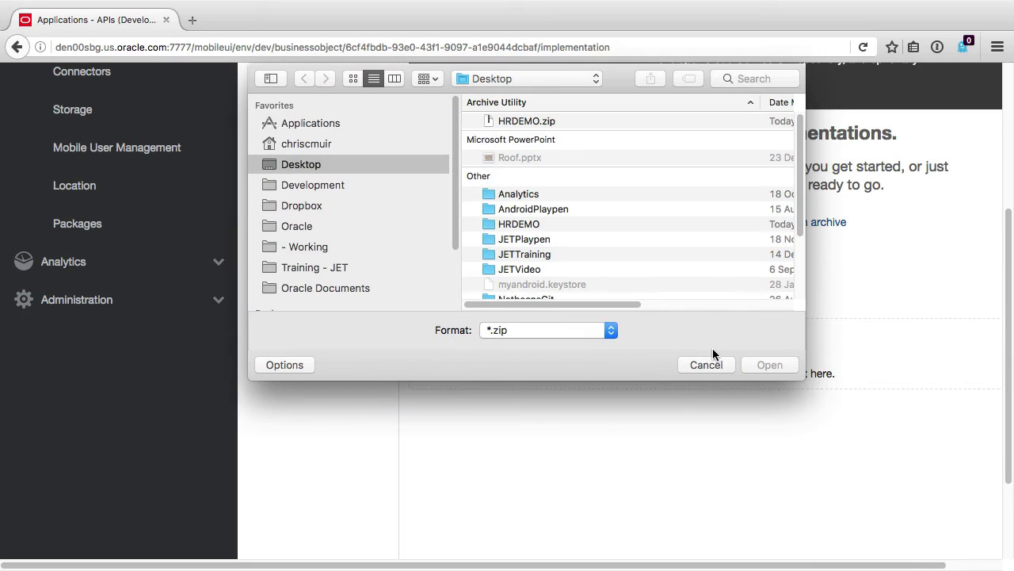
pyautogui.click(530, 124)
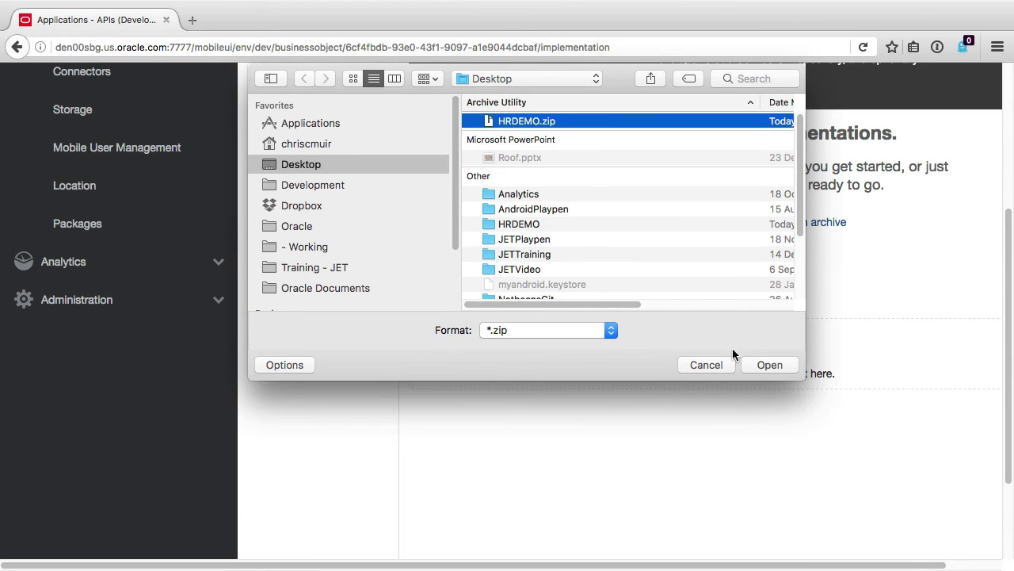
pyautogui.click(769, 365)
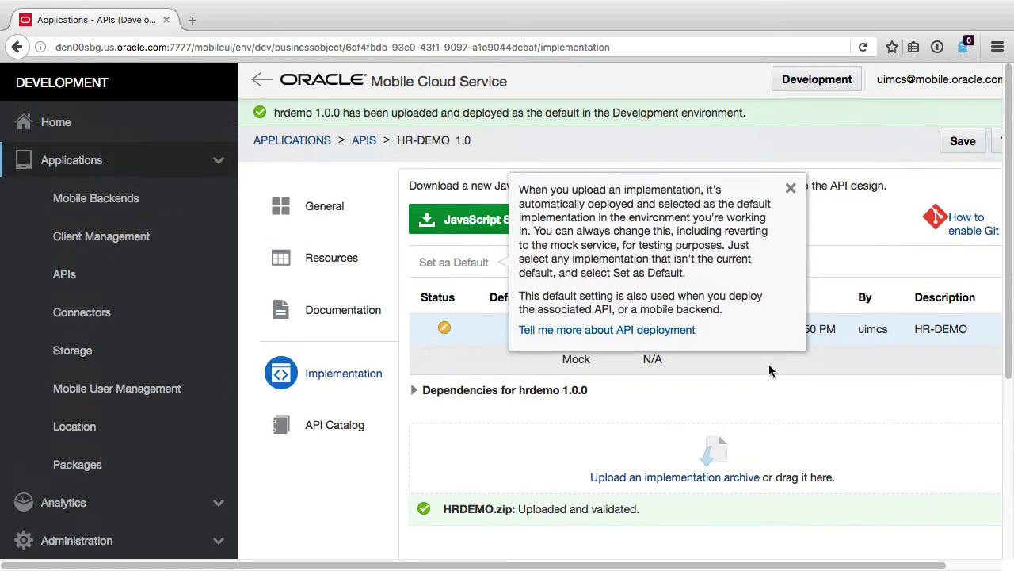
pyautogui.click(791, 188)
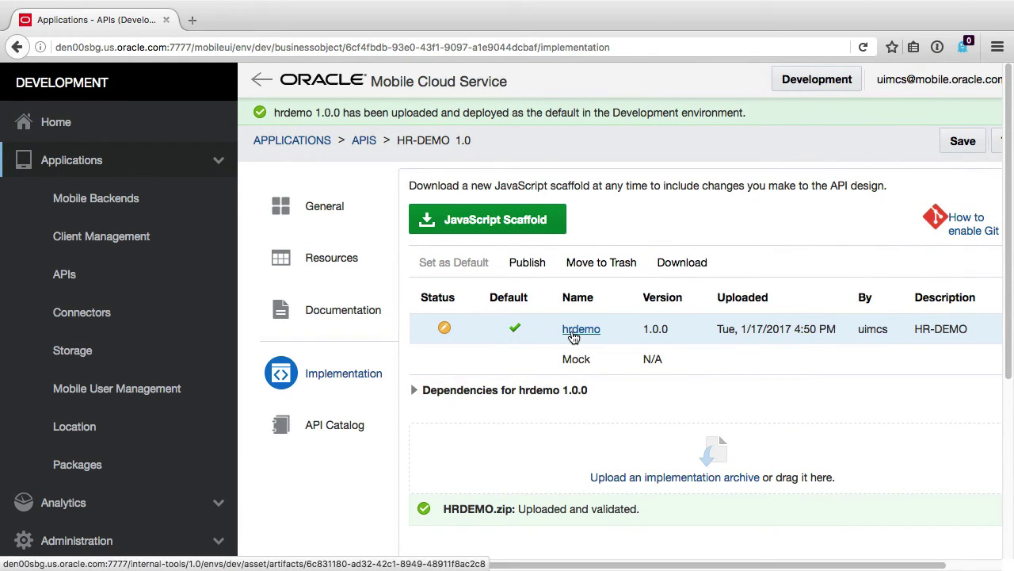
pyautogui.click(963, 142)
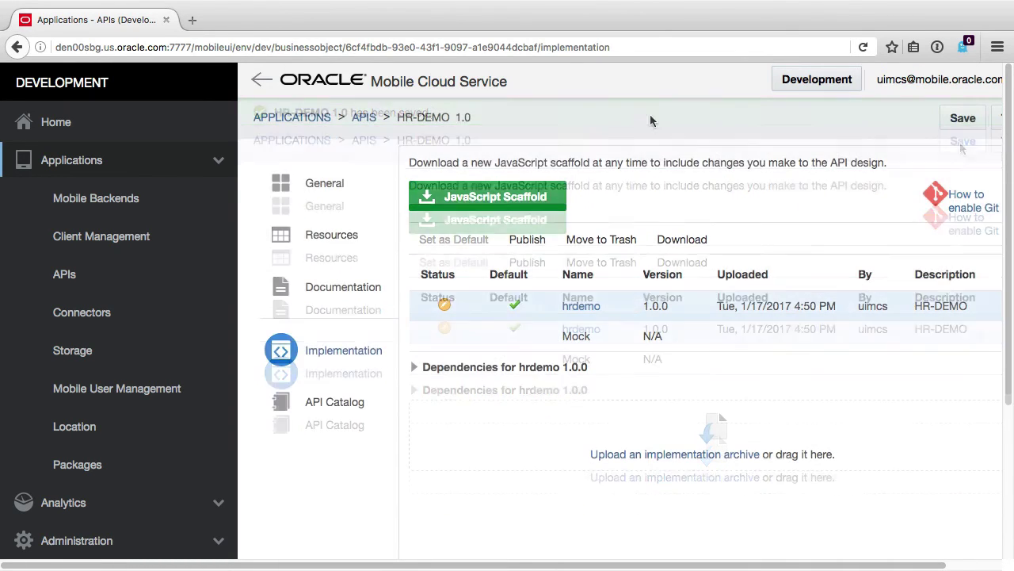
# Step: Publish the HR-DEMO 1.0 API from the API list without a comment
pyautogui.click(369, 117)
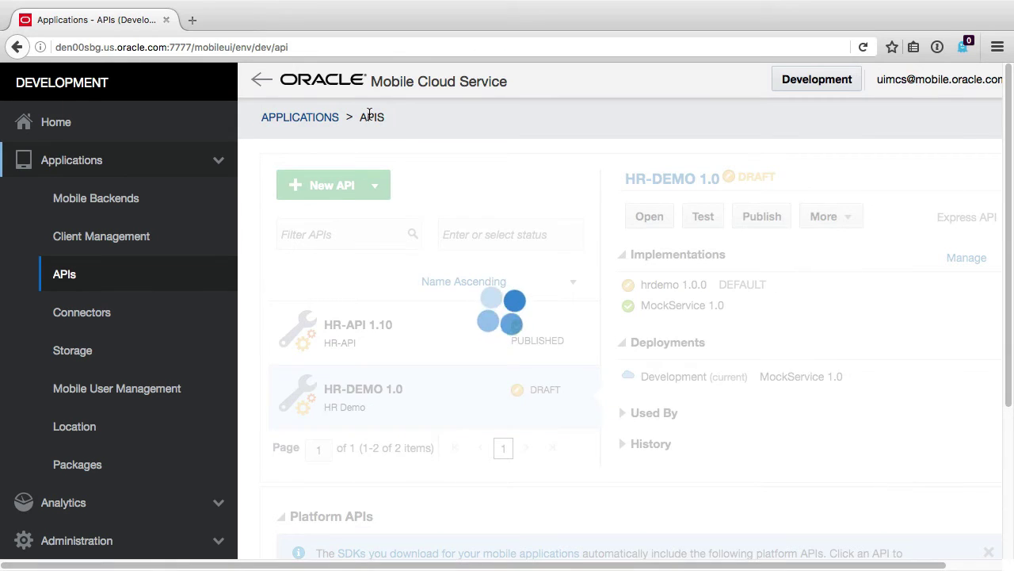
pyautogui.click(443, 400)
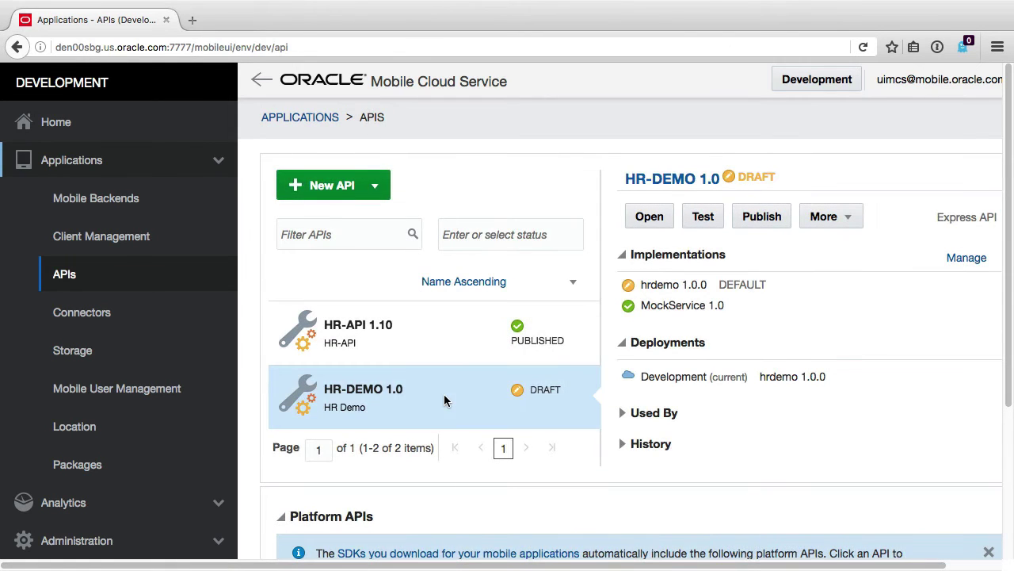
pyautogui.click(763, 219)
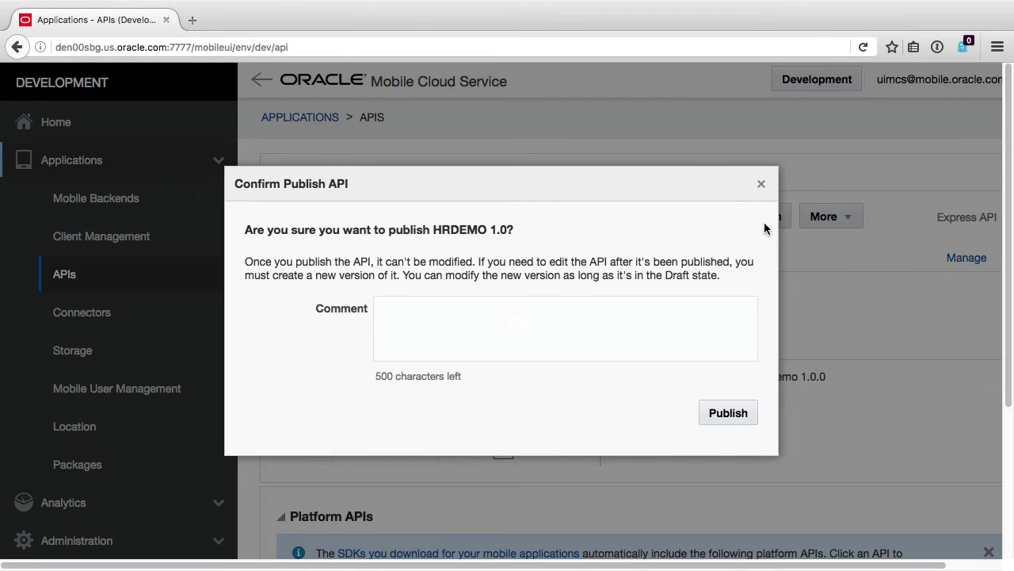
pyautogui.click(729, 418)
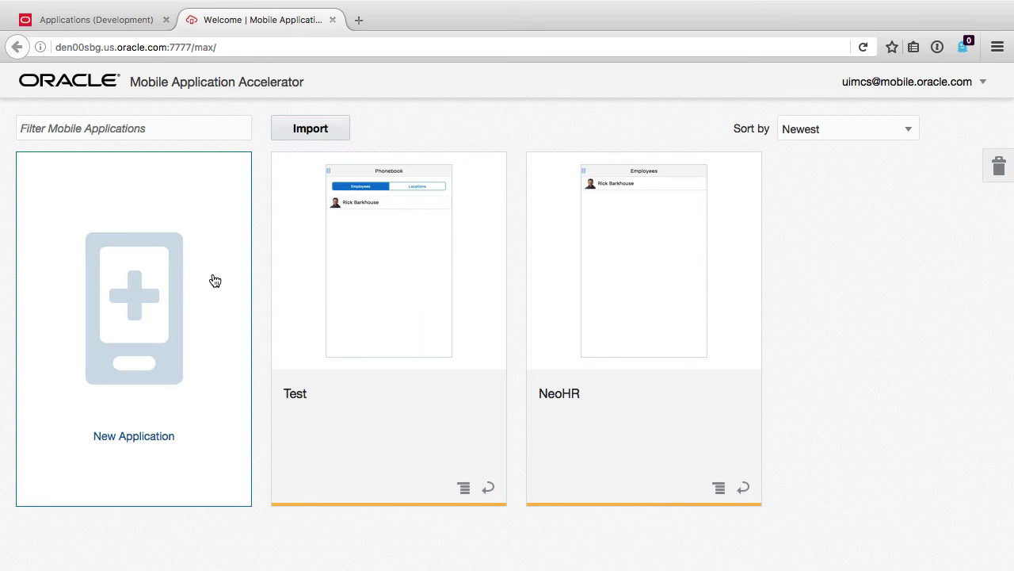
# Step: In Mobile Application Accelerator, create an application named HR with a Simple Screen titled Employees and blank content
pyautogui.click(143, 329)
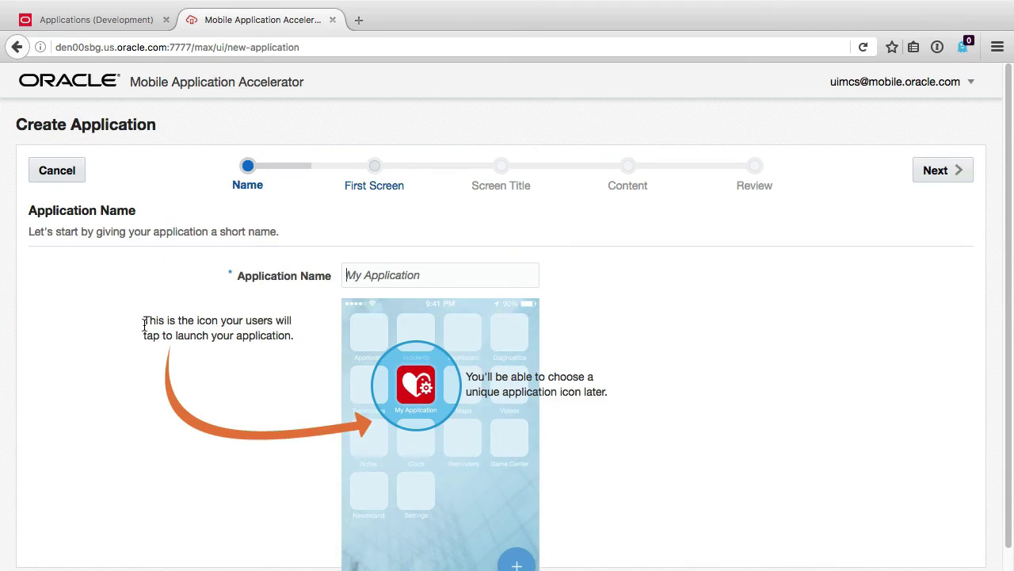
pyautogui.write('HR')
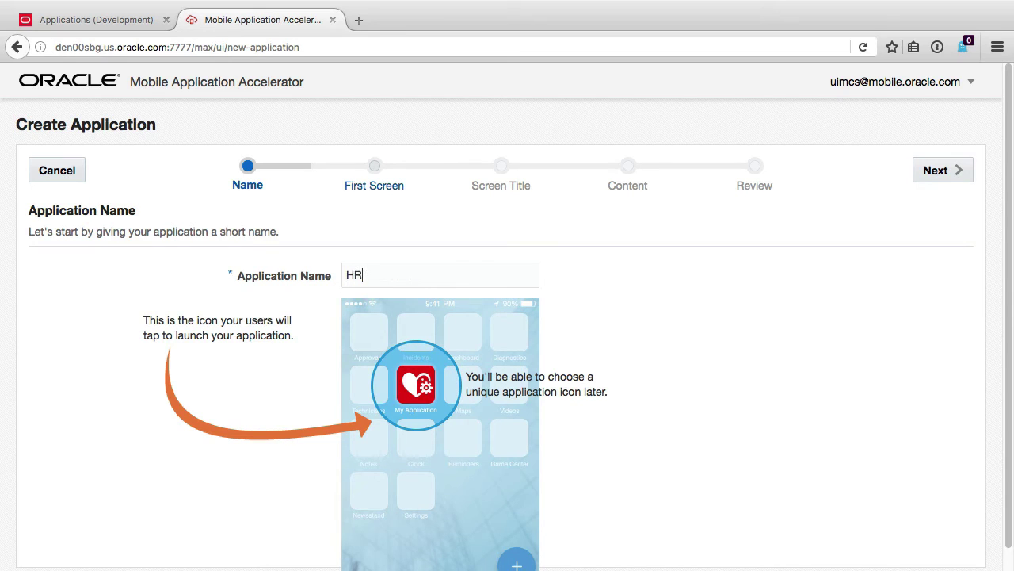
pyautogui.click(944, 181)
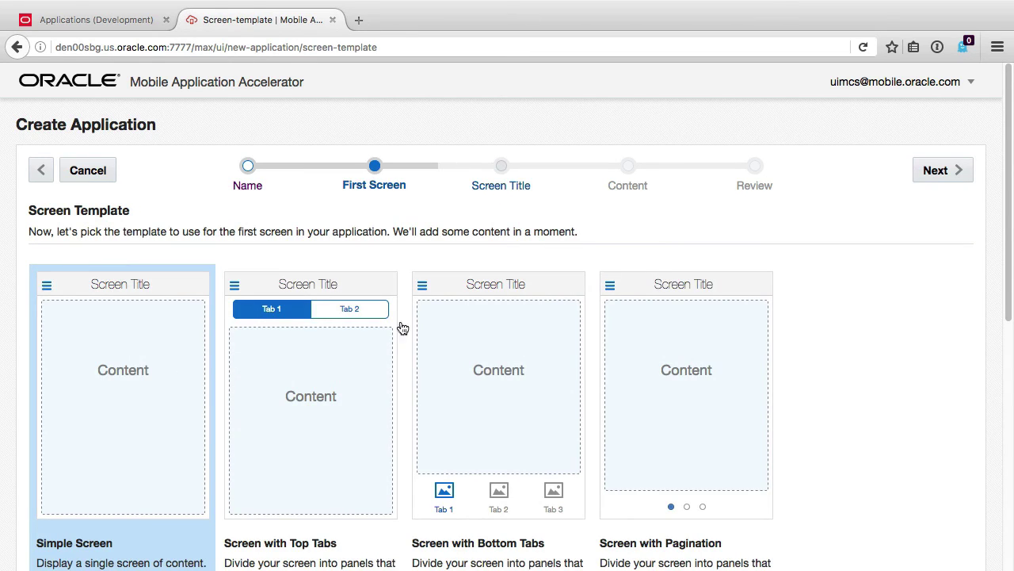
pyautogui.click(946, 170)
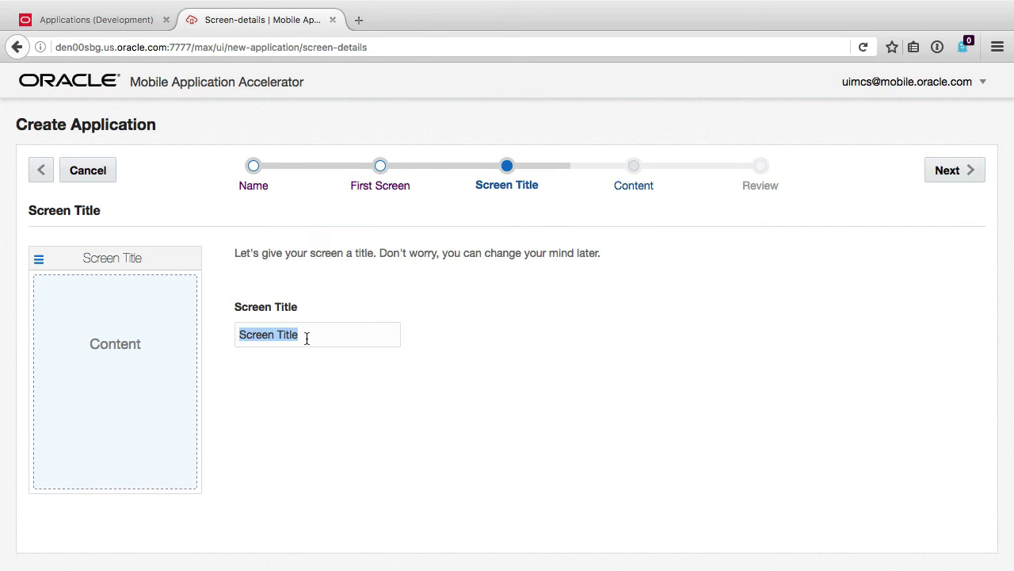
pyautogui.write('Employees')
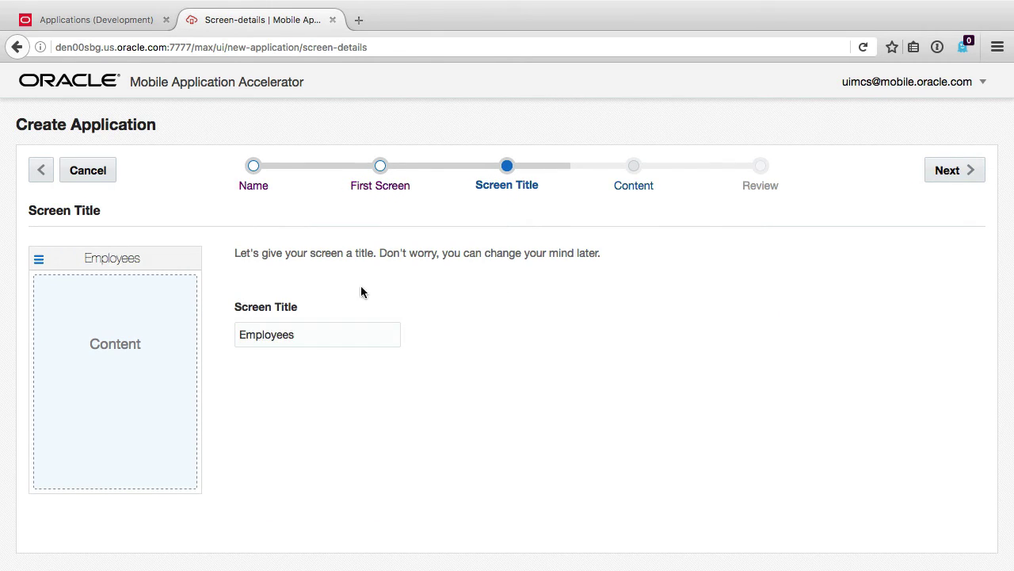
pyautogui.click(967, 168)
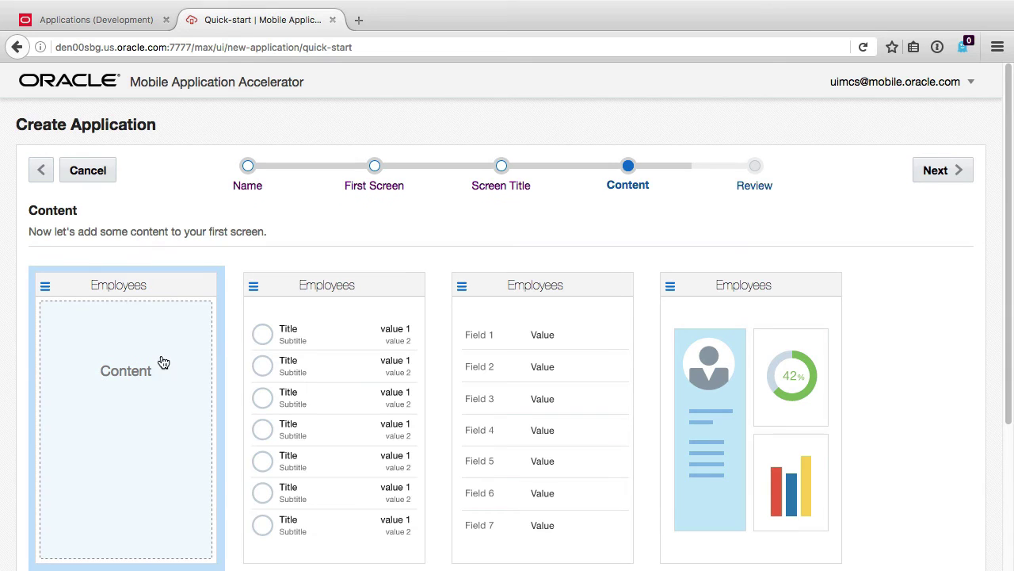
pyautogui.click(935, 170)
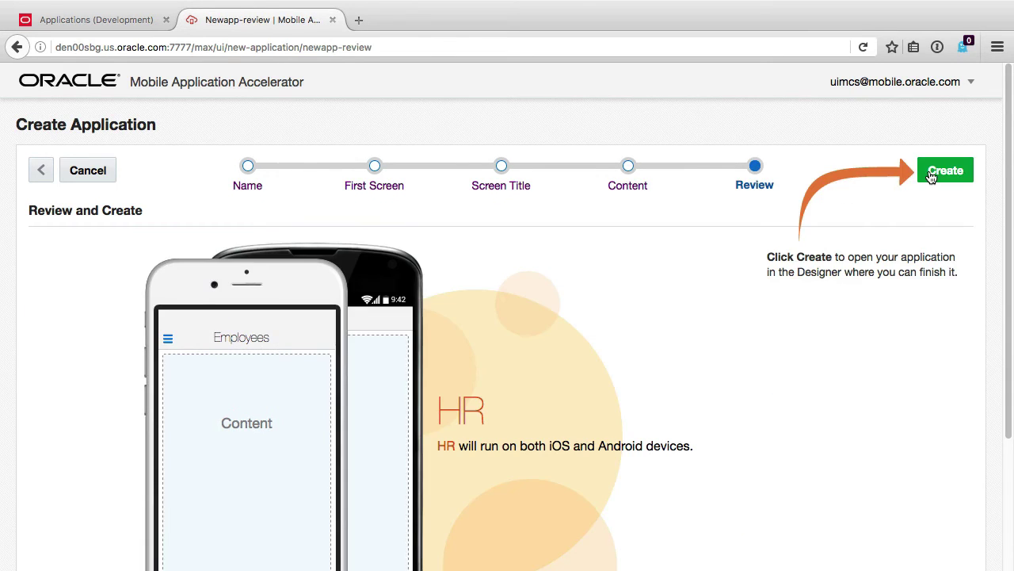
pyautogui.click(932, 174)
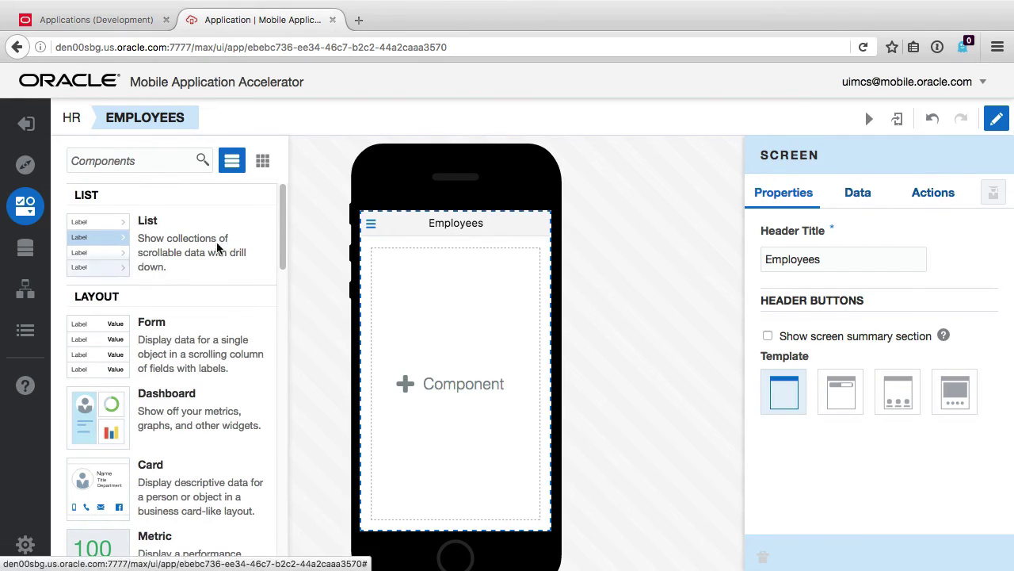
# Step: Add a List component to the Employees screen and set its layout to a graphic with a title only
pyautogui.moveTo(219, 248); pyautogui.dragTo(365, 305)
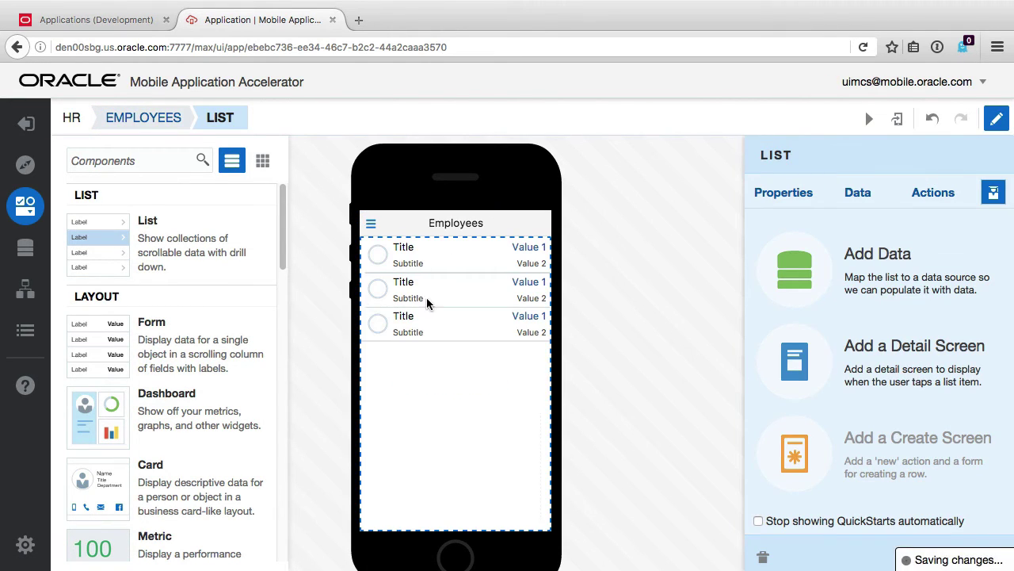
pyautogui.click(427, 301)
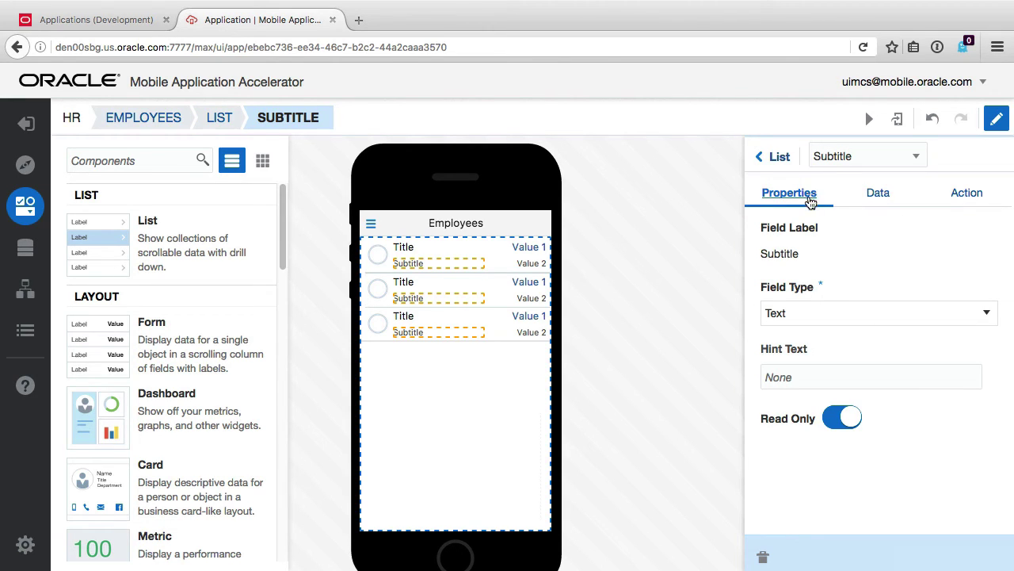
pyautogui.click(195, 120)
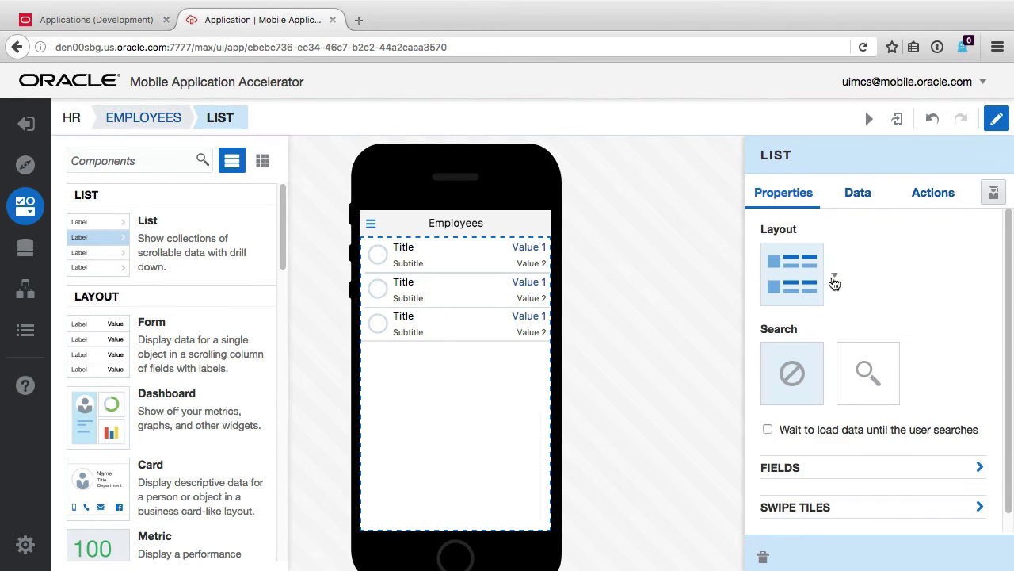
pyautogui.click(834, 276)
pyautogui.click(822, 347)
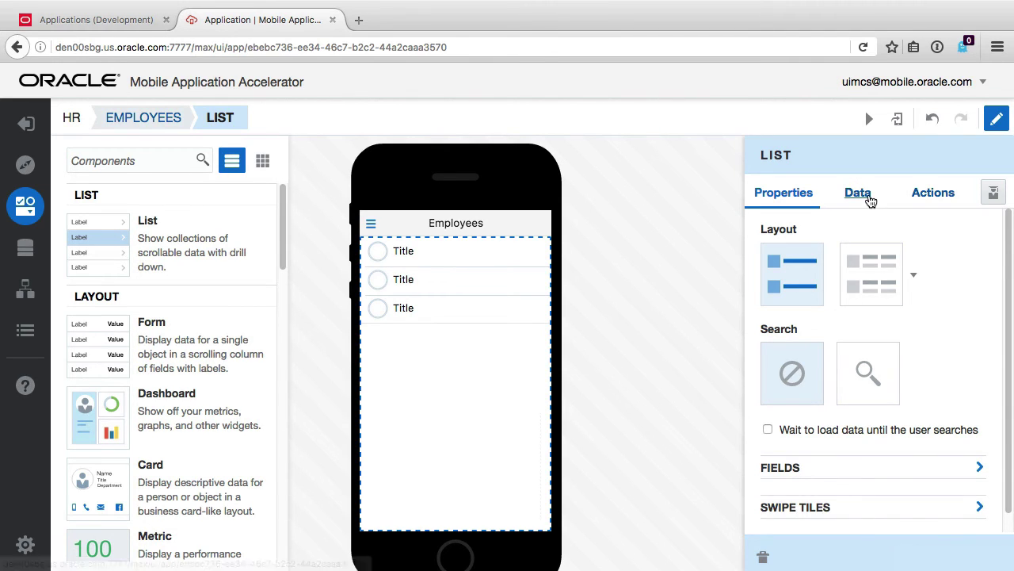
# Step: Choose the employee business object of the HR-DEMO service from the Service Catalog as the list's data source
pyautogui.click(868, 198)
pyautogui.click(792, 257)
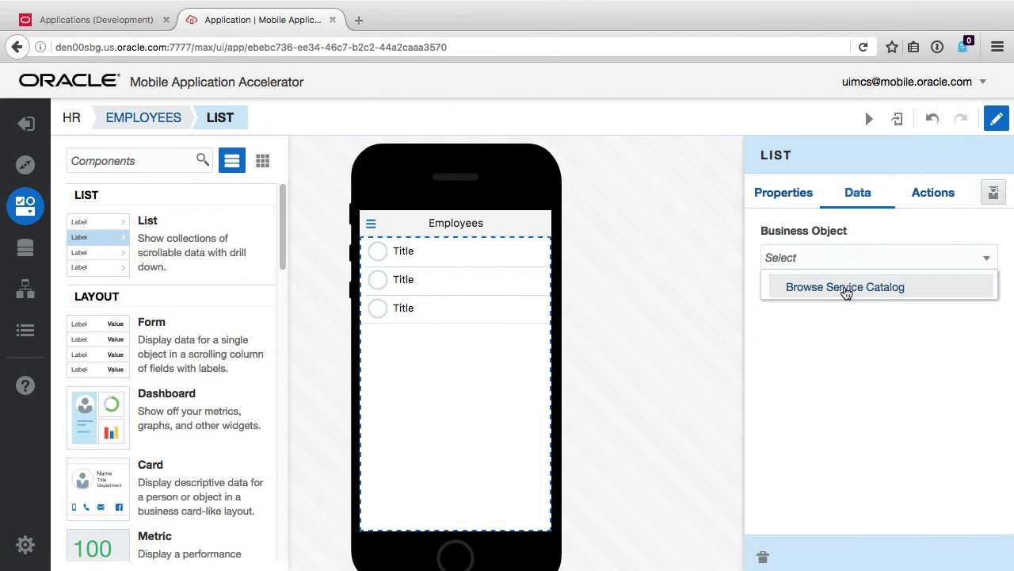
pyautogui.click(845, 291)
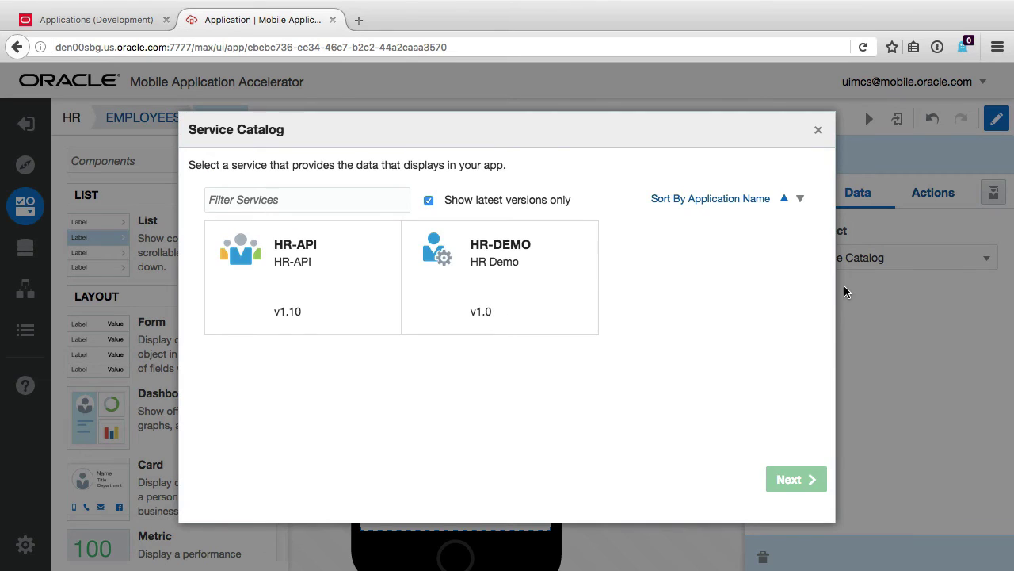
pyautogui.click(509, 286)
pyautogui.click(795, 481)
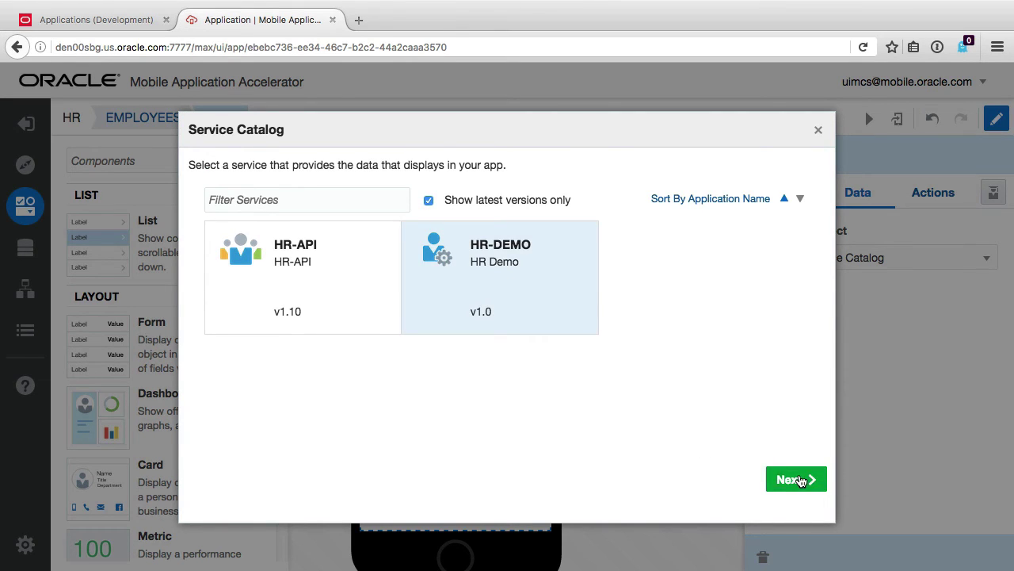
pyautogui.click(381, 280)
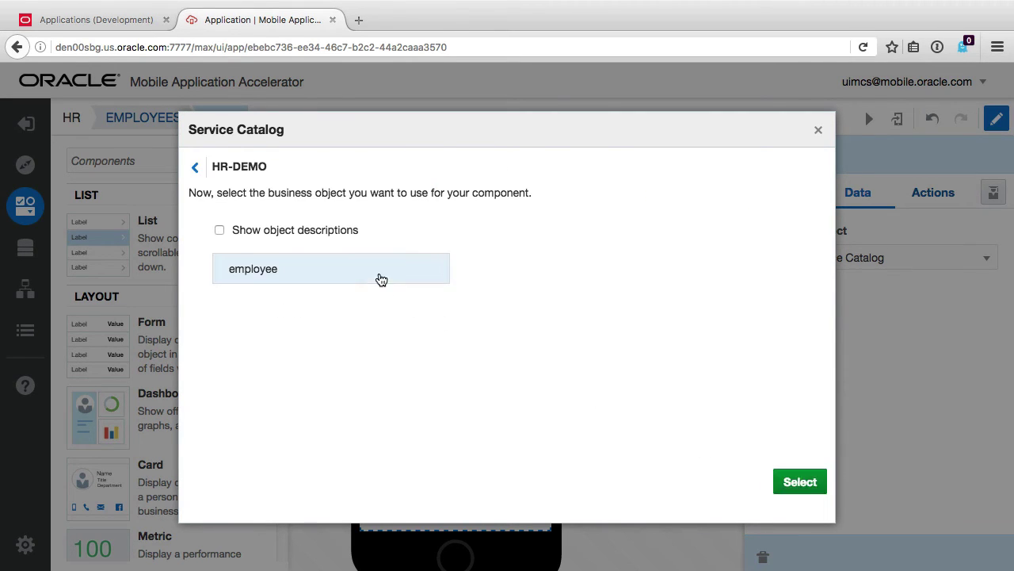
pyautogui.click(802, 480)
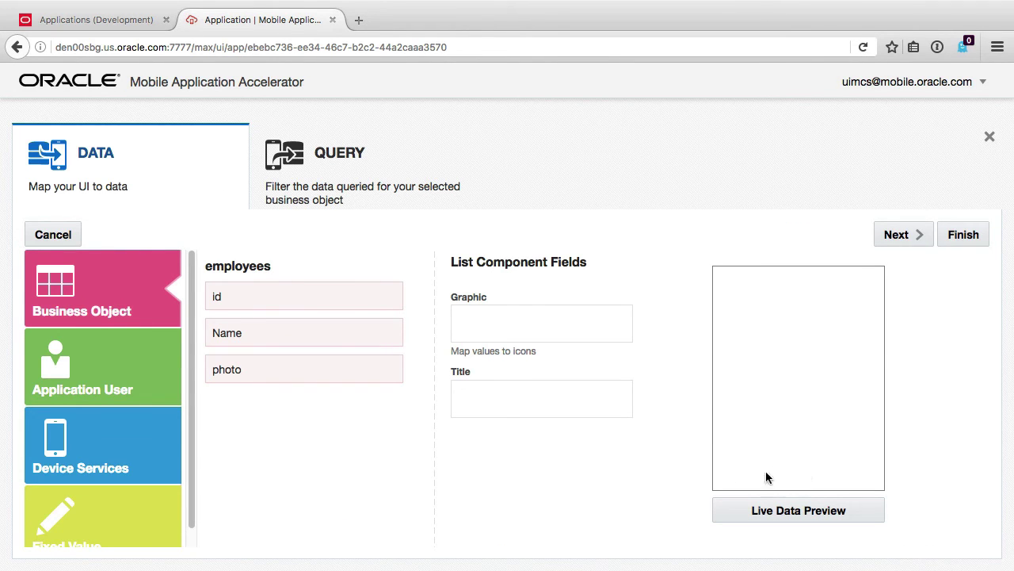
# Step: Map photo to the list's Graphic and Name to its Title, and finish the data mapping without query parameters
pyautogui.moveTo(304, 369); pyautogui.dragTo(491, 358)
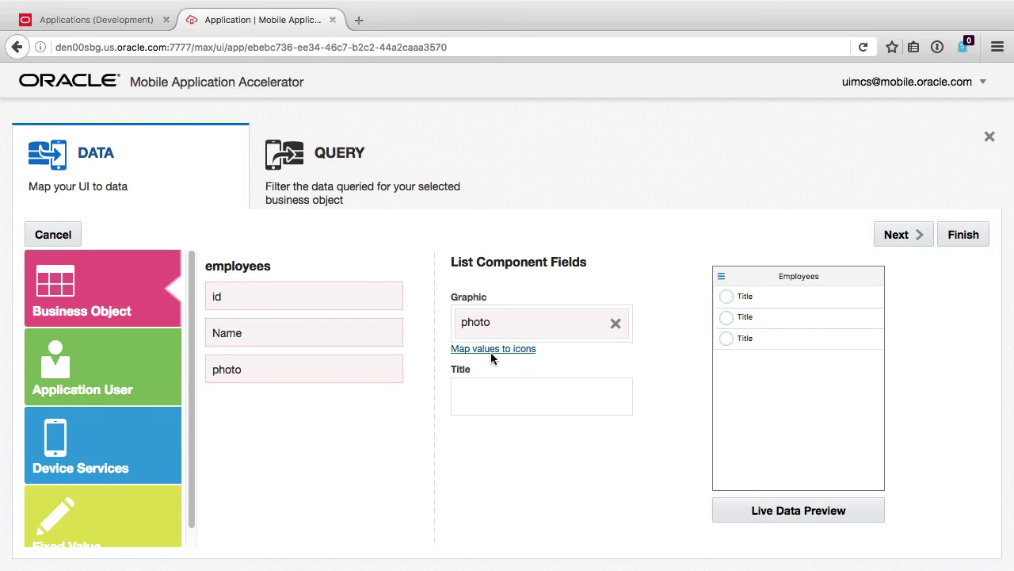
pyautogui.moveTo(257, 341); pyautogui.dragTo(481, 402)
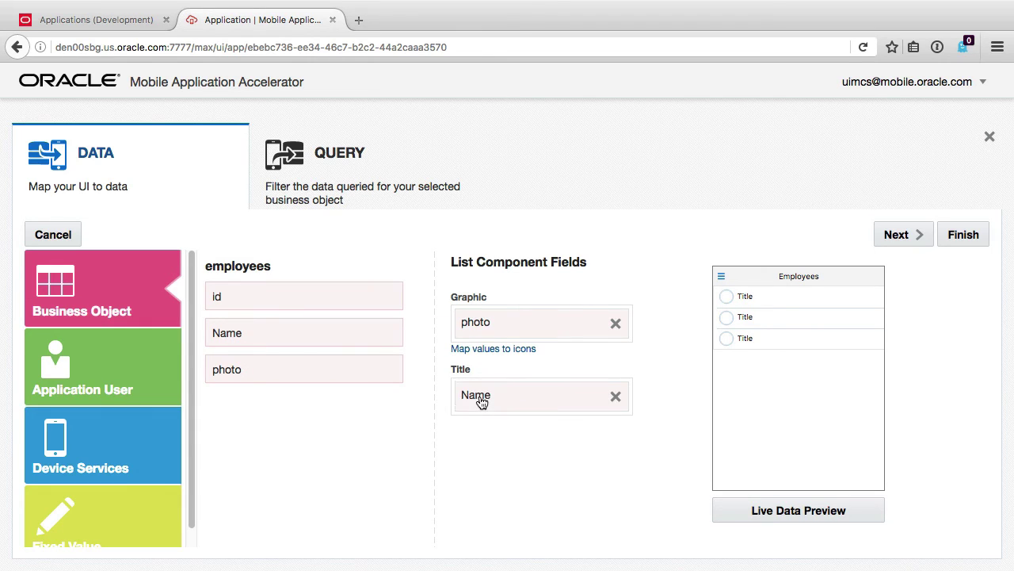
pyautogui.click(903, 236)
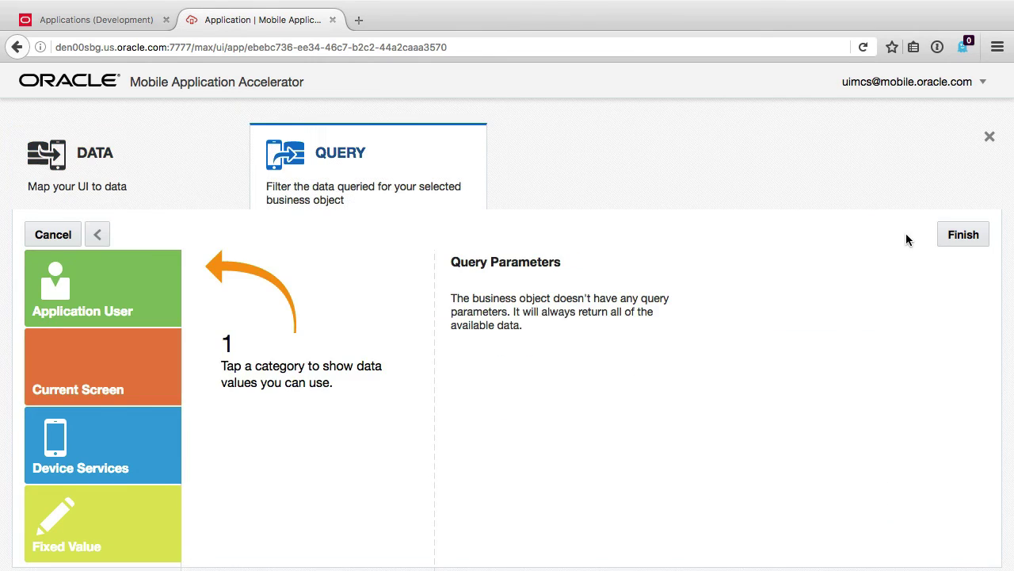
pyautogui.click(956, 244)
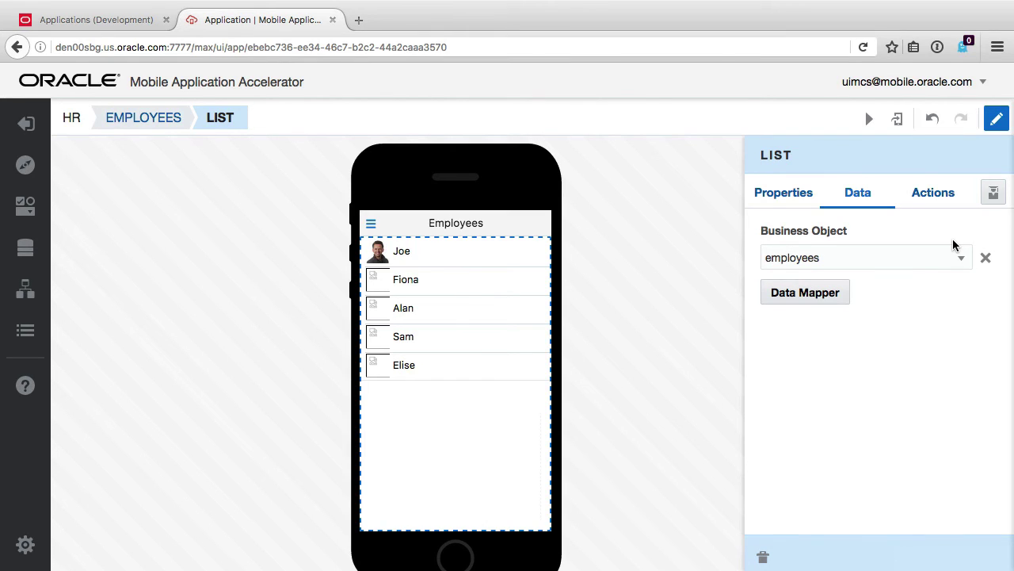
# Step: Add a detail screen for the list using the Simple Screen template, titled Employee, with blank content
pyautogui.click(932, 198)
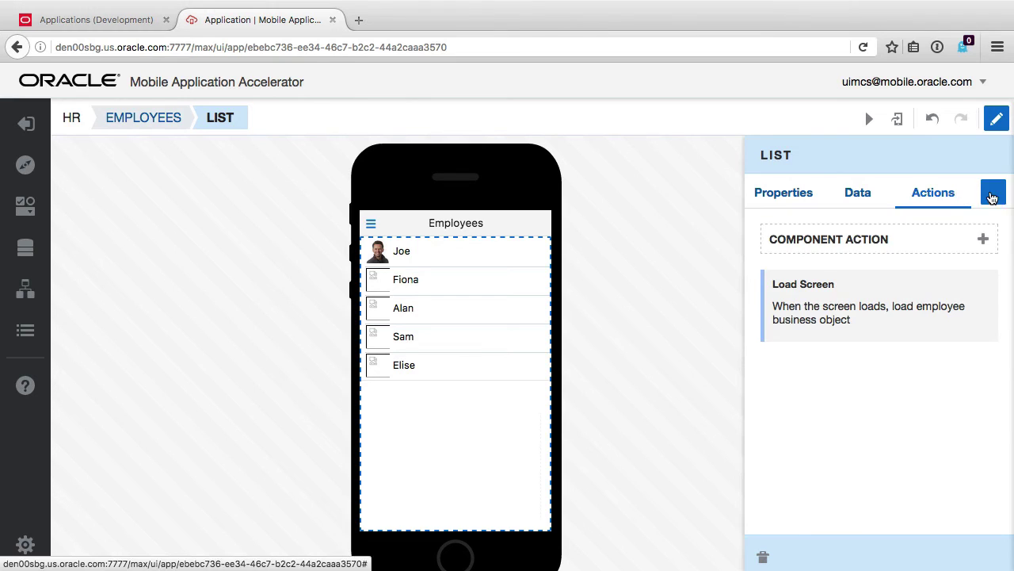
pyautogui.click(993, 193)
pyautogui.click(905, 352)
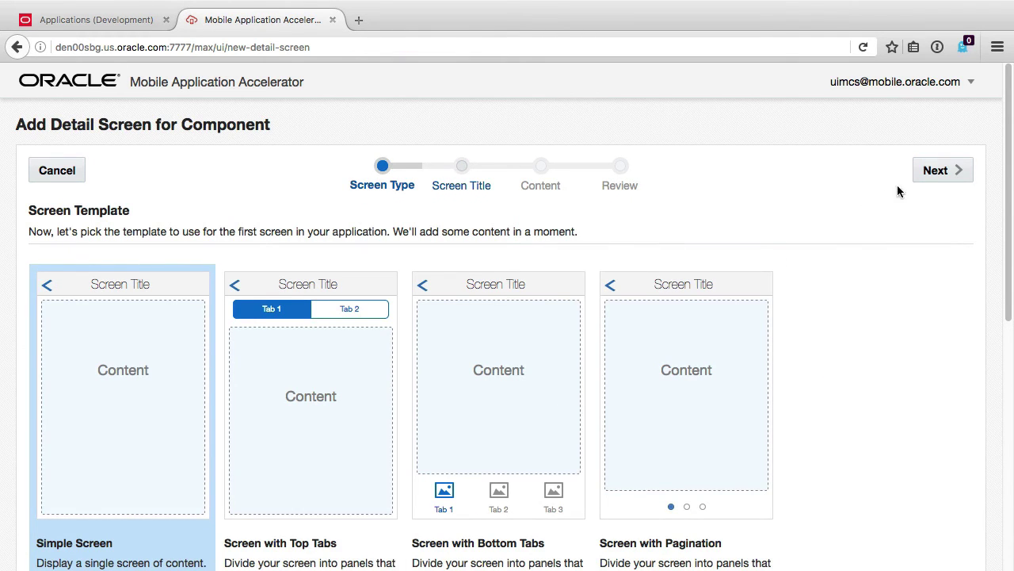
pyautogui.click(940, 170)
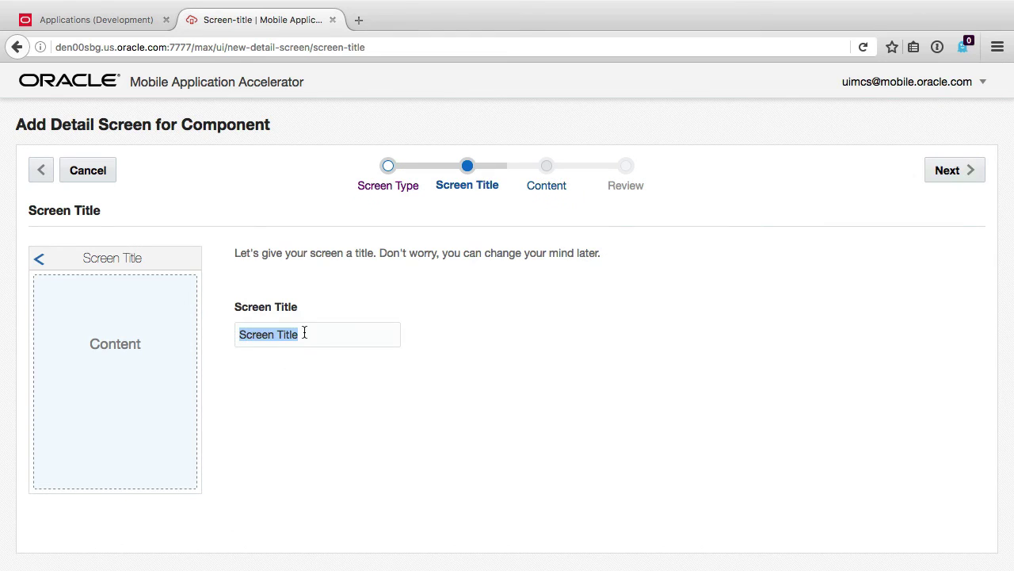
pyautogui.write('Empl')
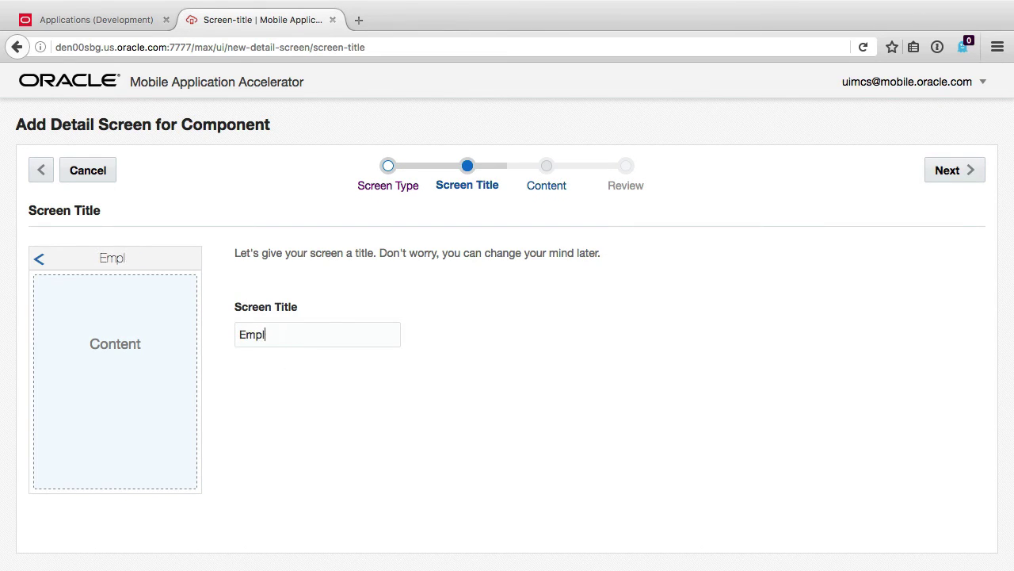
pyautogui.write('oyee')
pyautogui.click(928, 179)
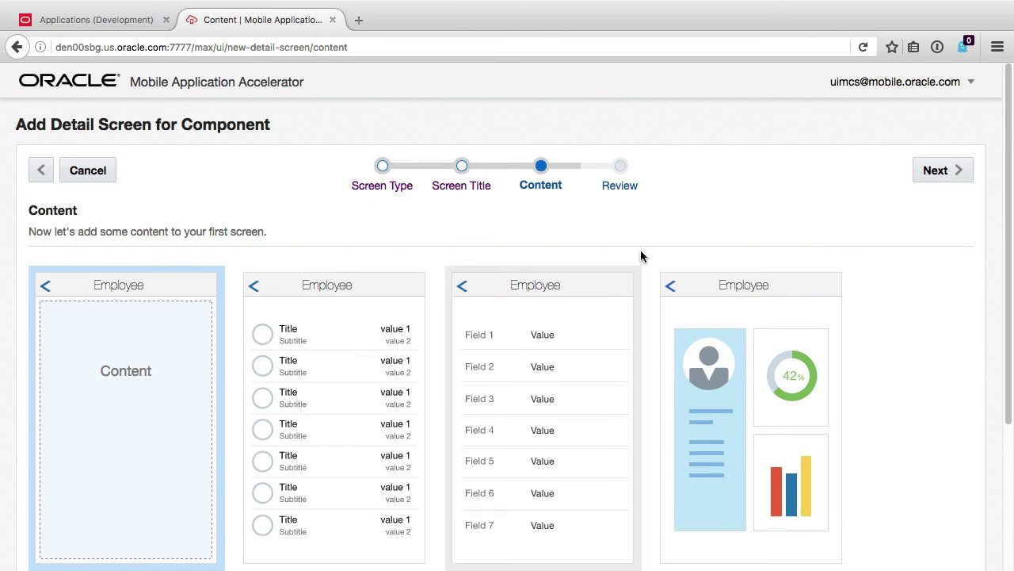
pyautogui.click(950, 178)
pyautogui.click(948, 173)
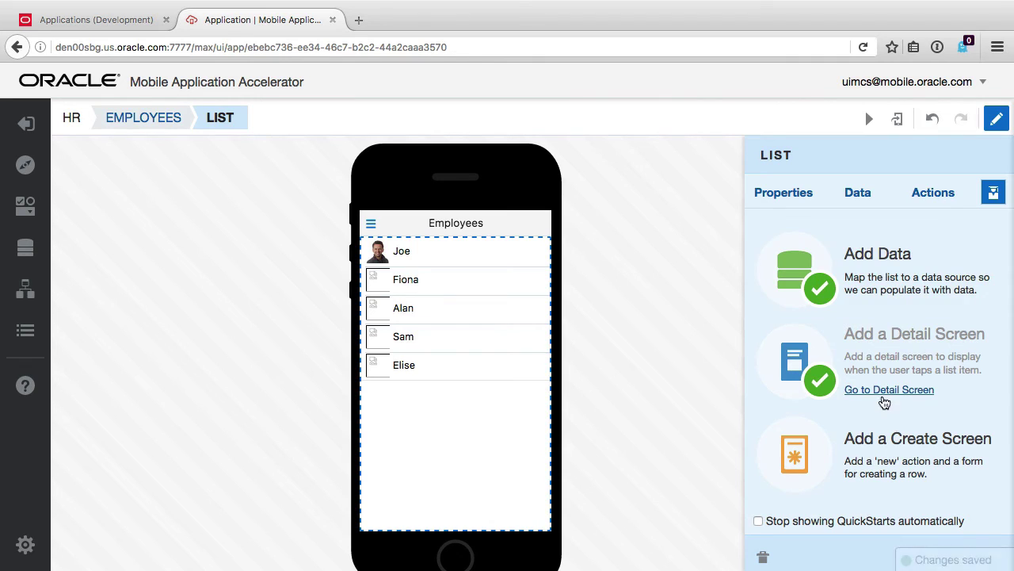
# Step: Go to the Employee detail screen, add a Form component and choose the suggested employee business object as its data source
pyautogui.click(883, 389)
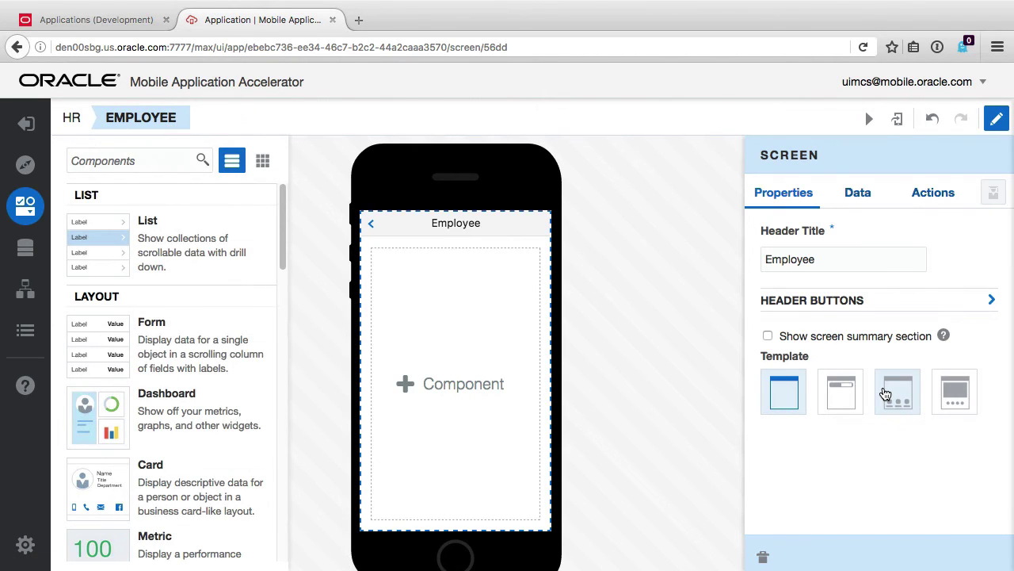
pyautogui.moveTo(87, 346); pyautogui.dragTo(404, 330)
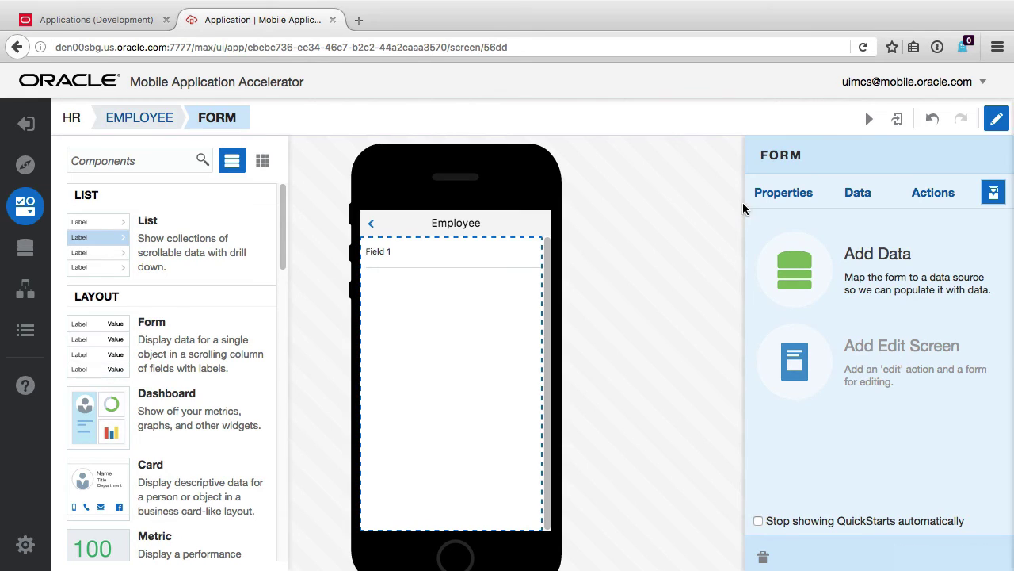
pyautogui.click(855, 204)
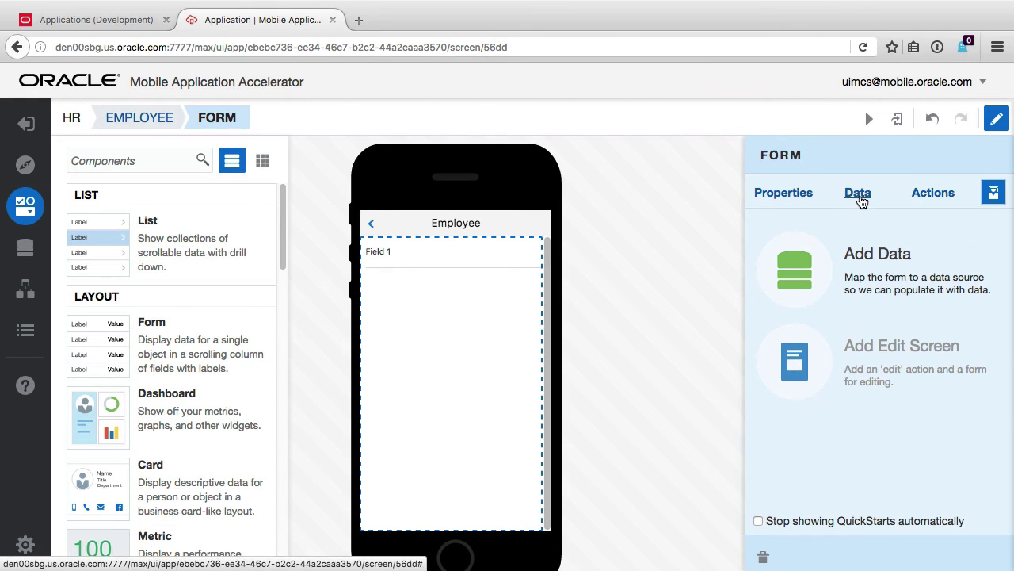
pyautogui.click(845, 255)
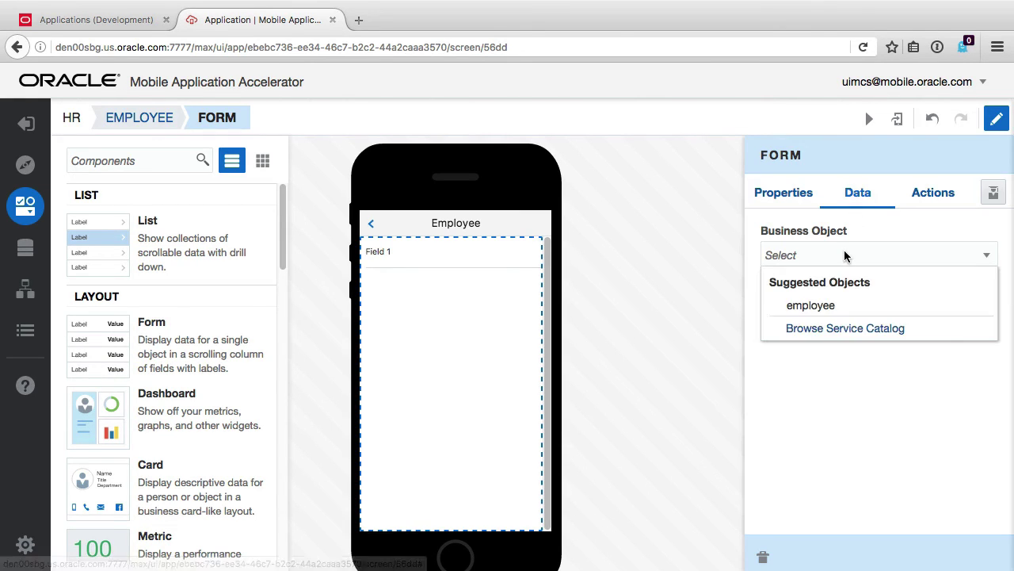
pyautogui.click(824, 304)
# Step: Map id, Name and photo as the form's fields and finish the mapping with the preset id query parameter
pyautogui.moveTo(289, 307); pyautogui.dragTo(470, 301)
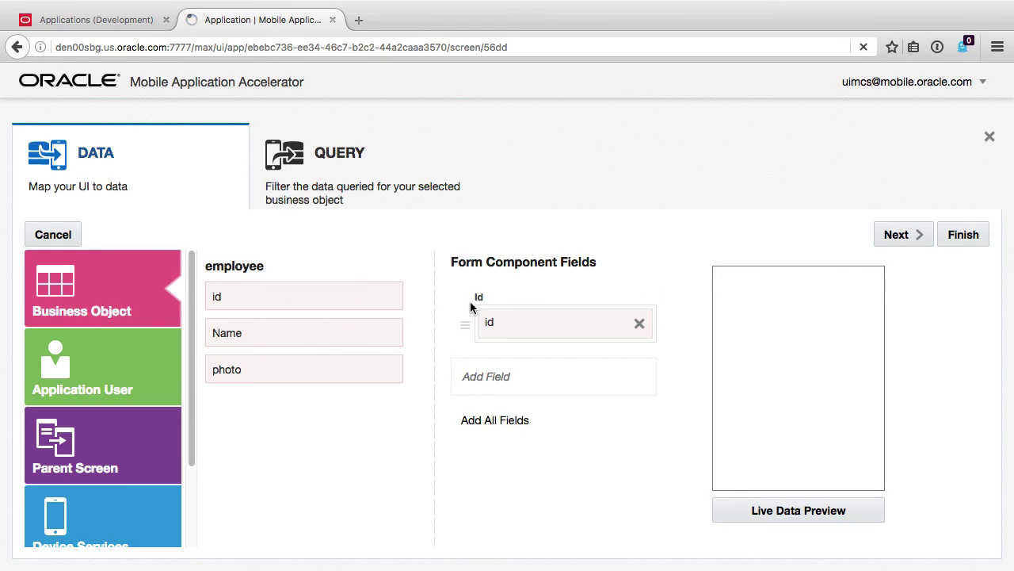
pyautogui.moveTo(287, 341); pyautogui.dragTo(481, 377)
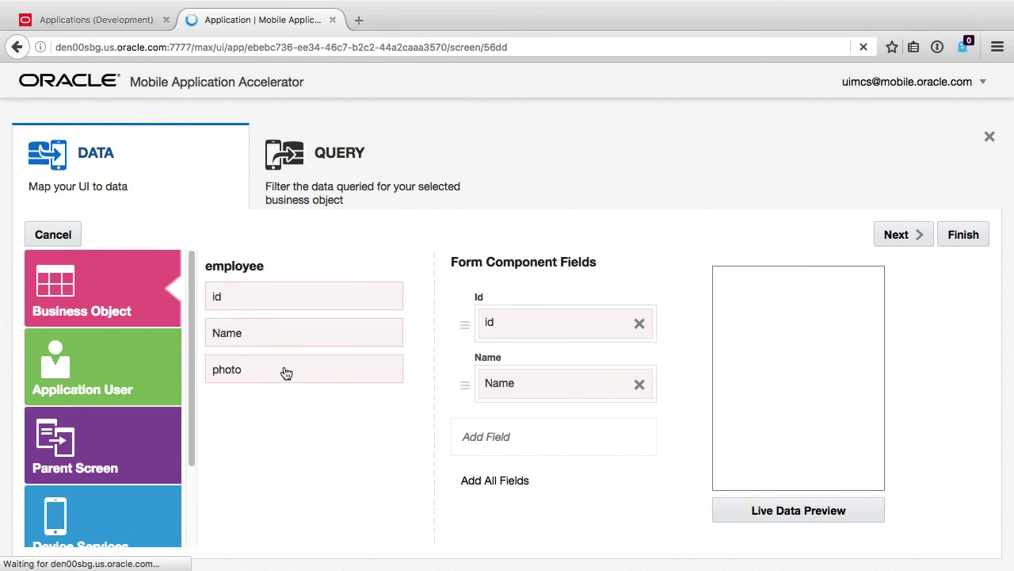
pyautogui.moveTo(283, 373); pyautogui.dragTo(549, 434)
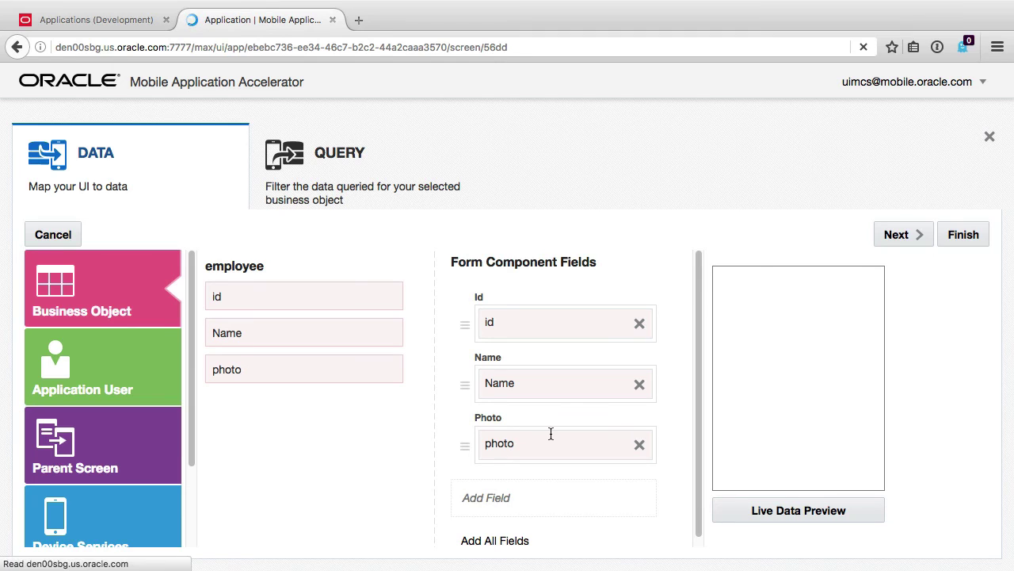
pyautogui.click(885, 236)
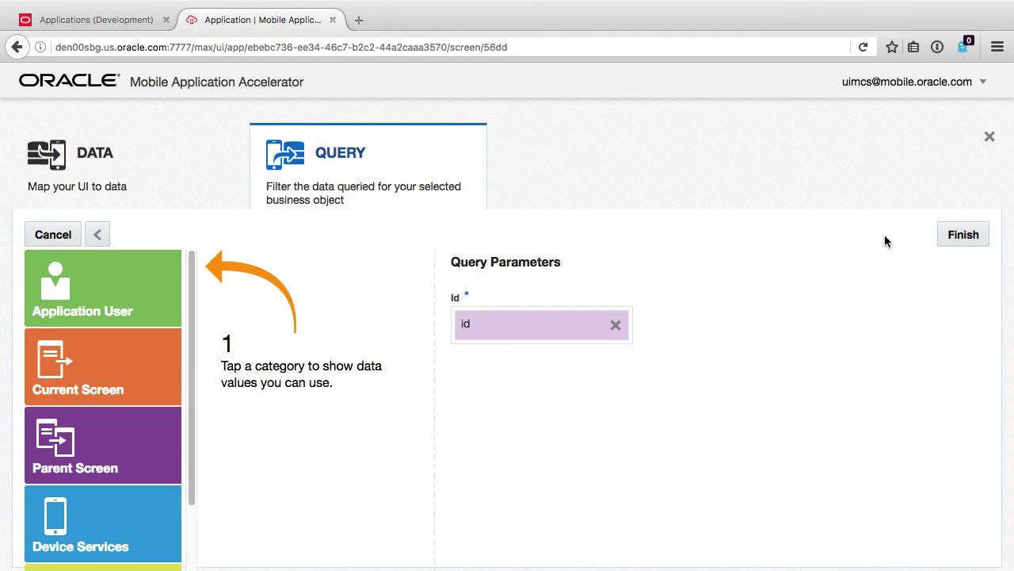
pyautogui.click(951, 236)
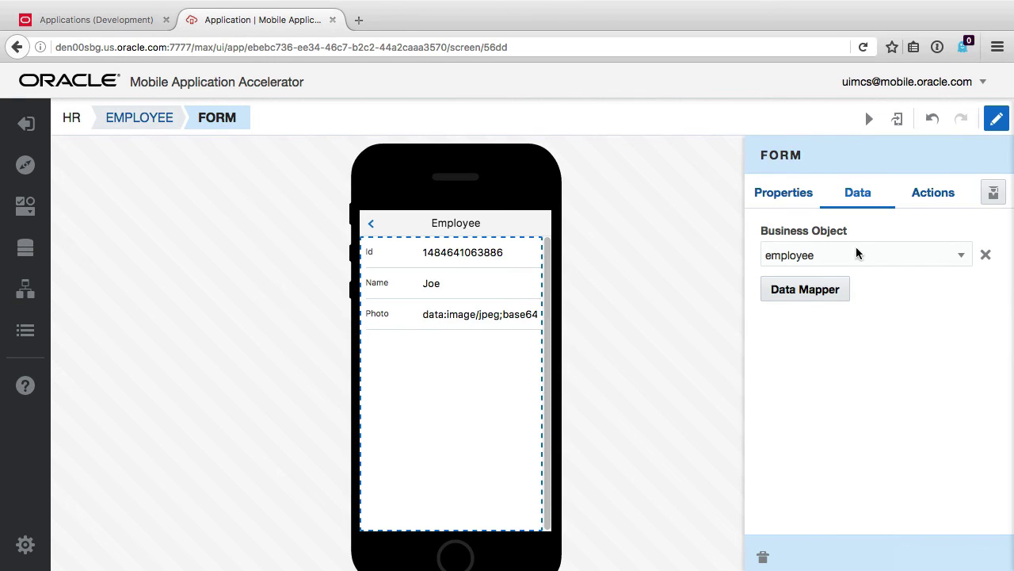
# Step: Set the field type of the form's Photo field to Image
pyautogui.click(478, 320)
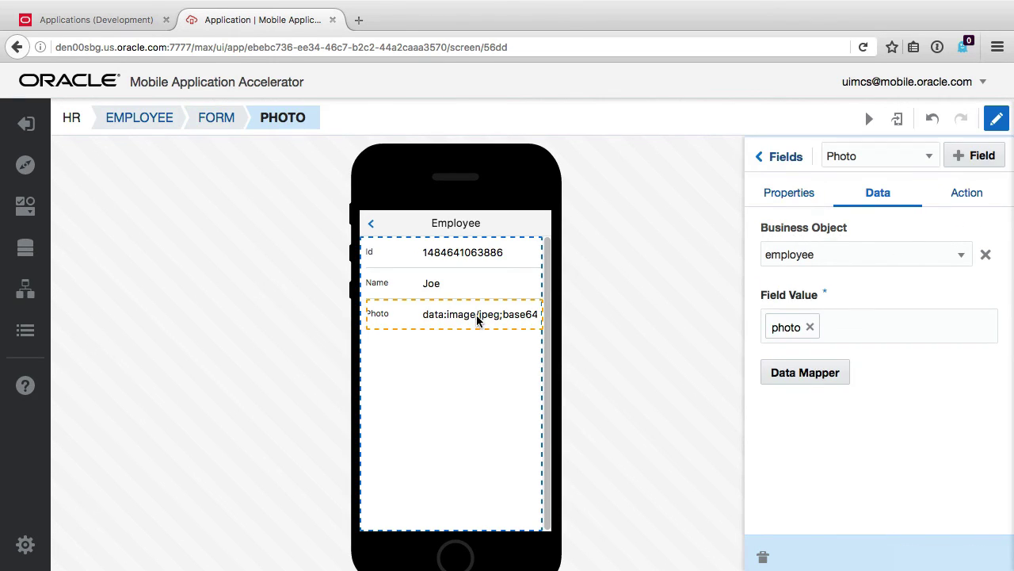
pyautogui.click(785, 198)
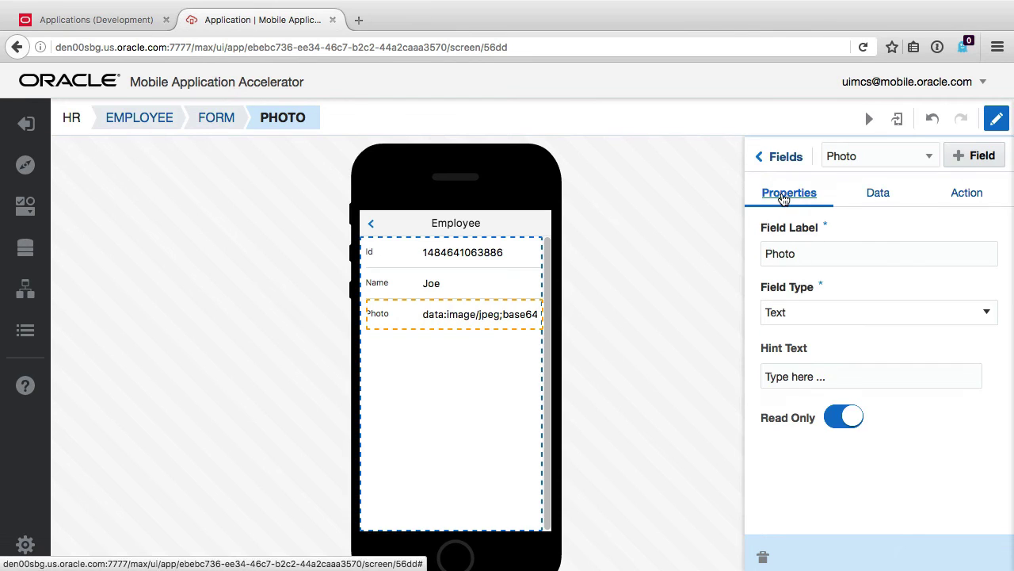
pyautogui.click(813, 313)
pyautogui.scroll(-1, 917, 398)
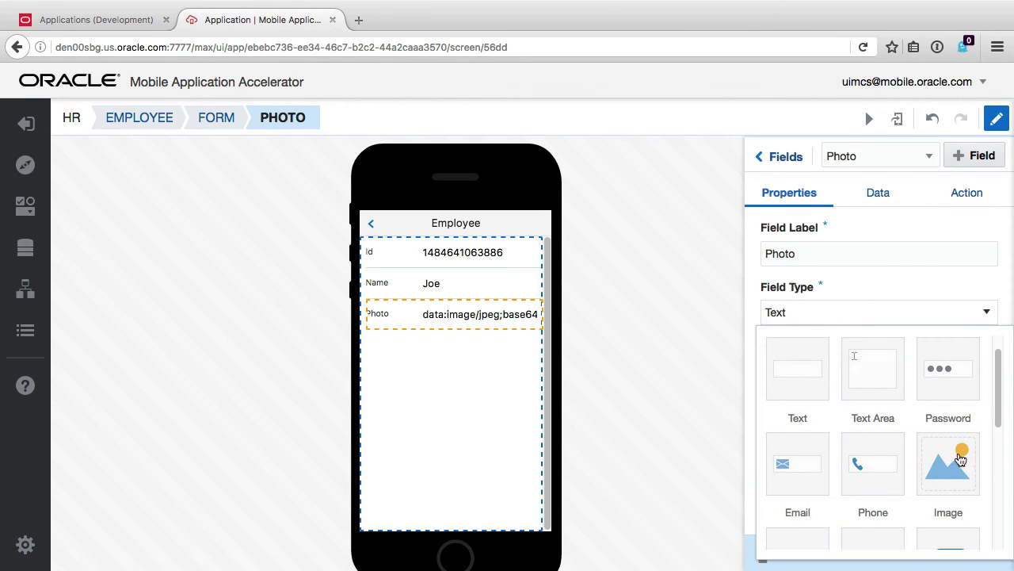
pyautogui.click(959, 457)
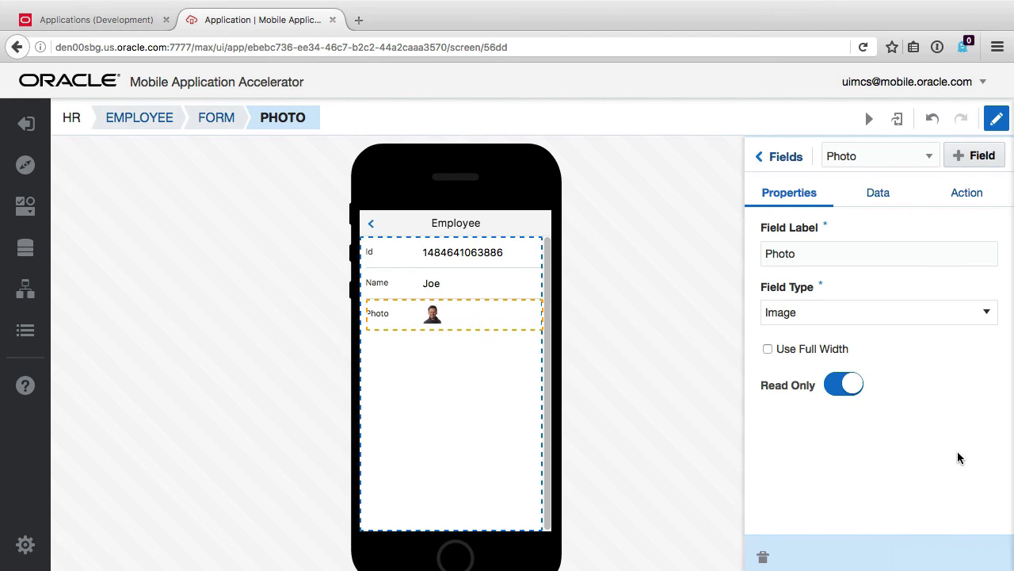
# Step: Add a tap-triggered Navigate to Screen action to the form's Photo field
pyautogui.click(432, 317)
pyautogui.click(965, 198)
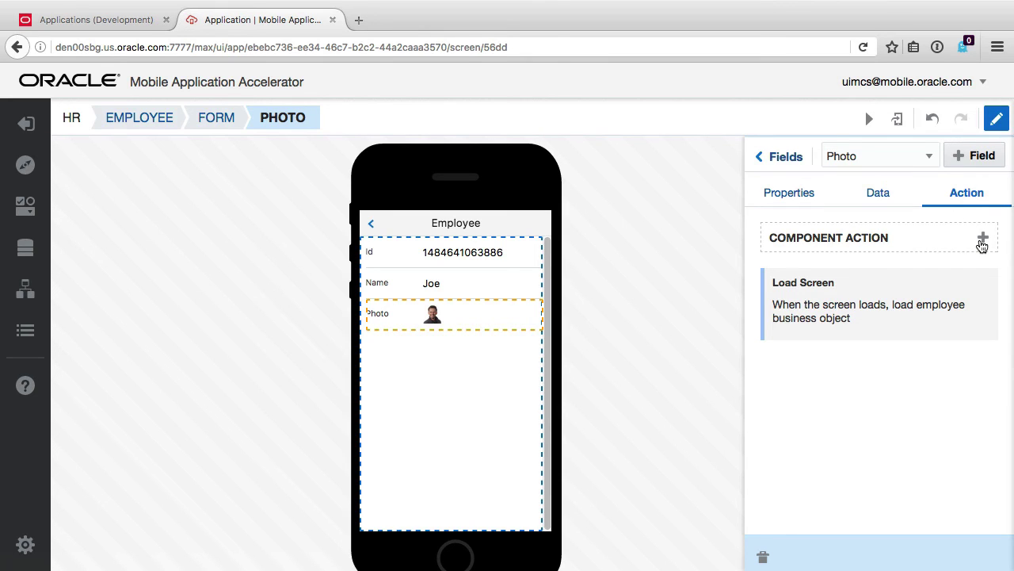
pyautogui.click(982, 244)
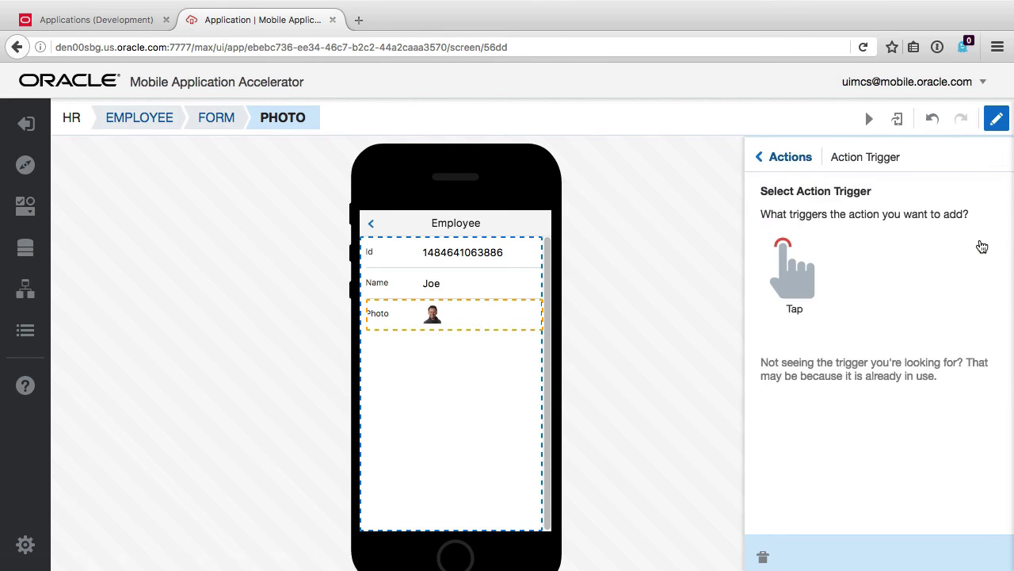
pyautogui.click(795, 270)
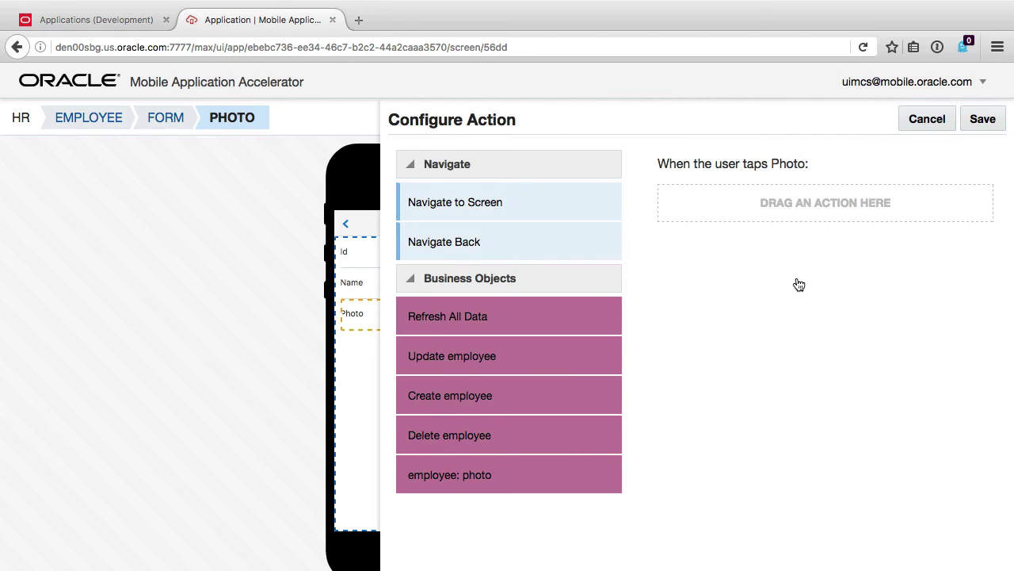
pyautogui.moveTo(484, 202); pyautogui.dragTo(820, 208)
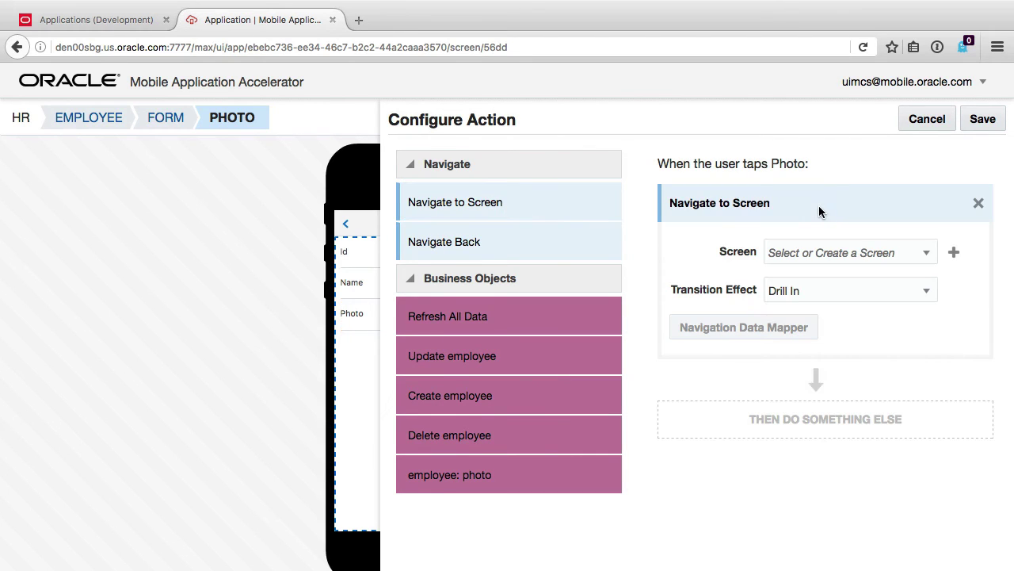
# Step: Create a Detail screen with the Simple Screen template, titled Update Photo, with blank content as the navigation target, and save the action
pyautogui.click(954, 252)
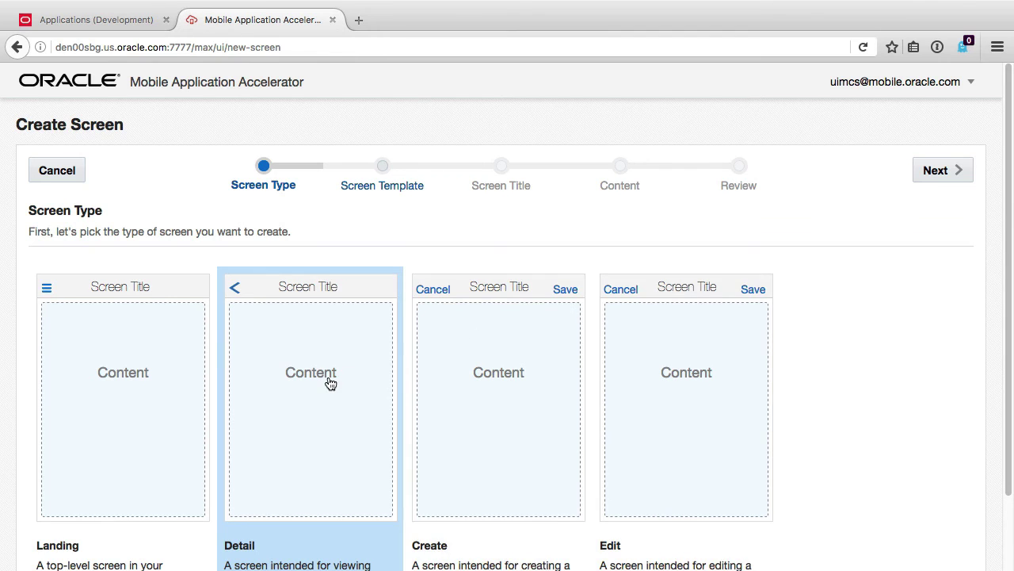
pyautogui.click(948, 172)
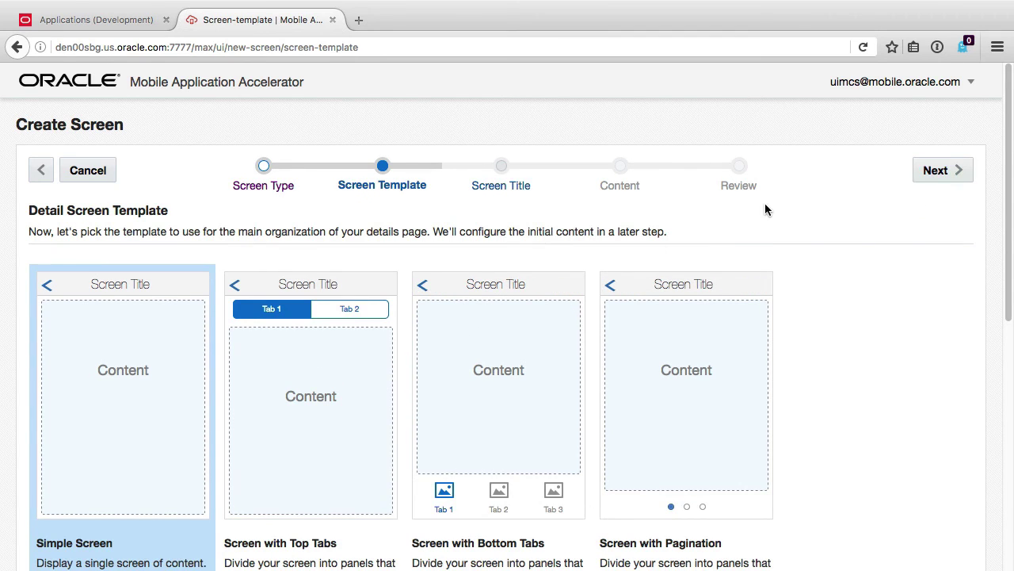
pyautogui.click(925, 168)
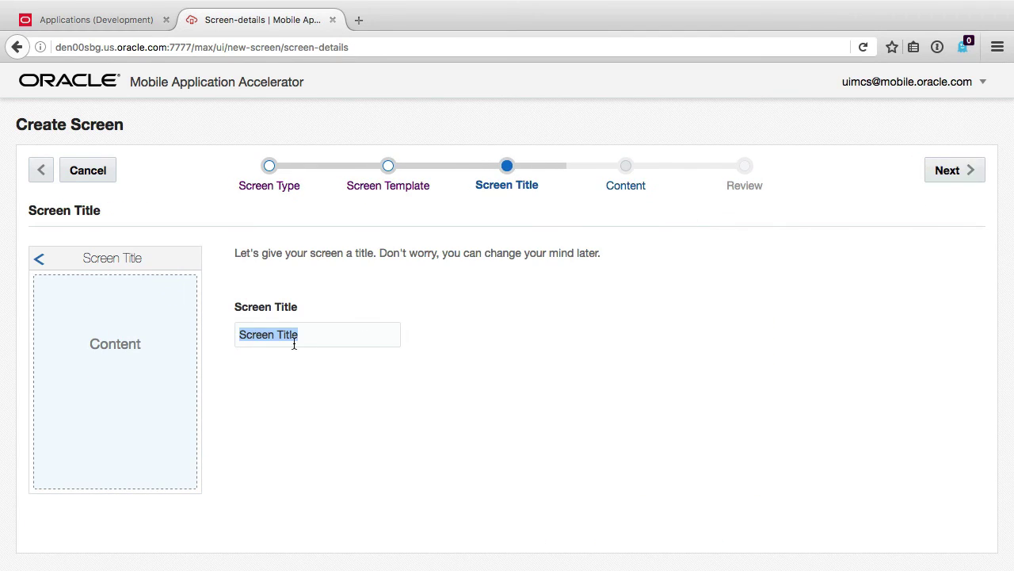
pyautogui.press('BackSpace')
pyautogui.write('Update Photo')
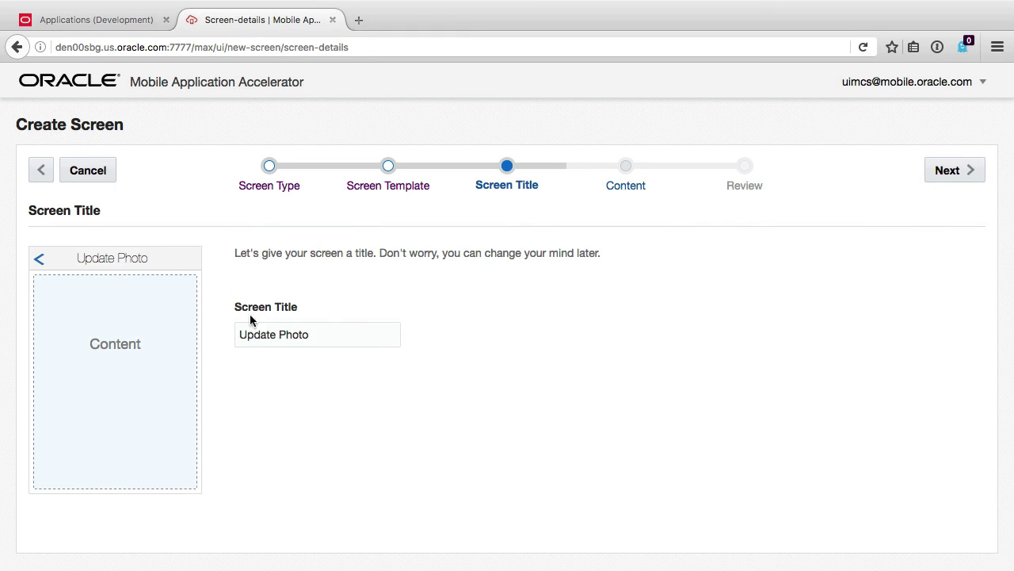
pyautogui.click(936, 182)
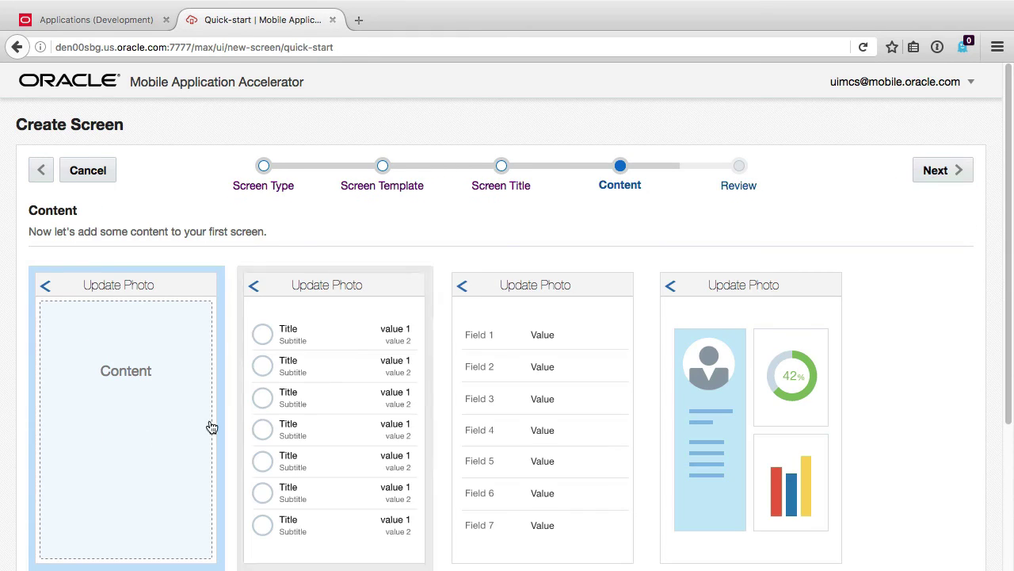
pyautogui.click(956, 182)
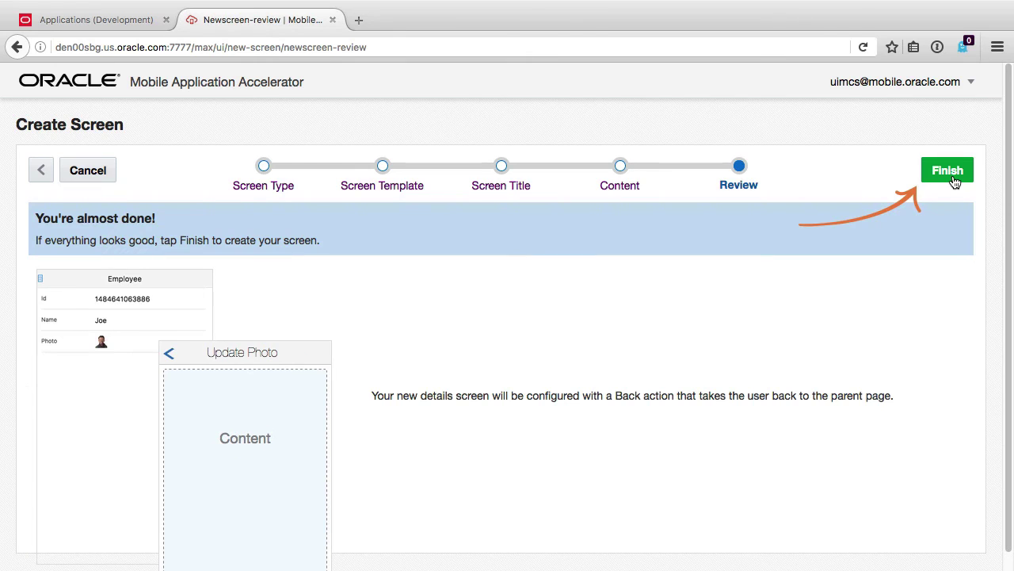
pyautogui.click(955, 180)
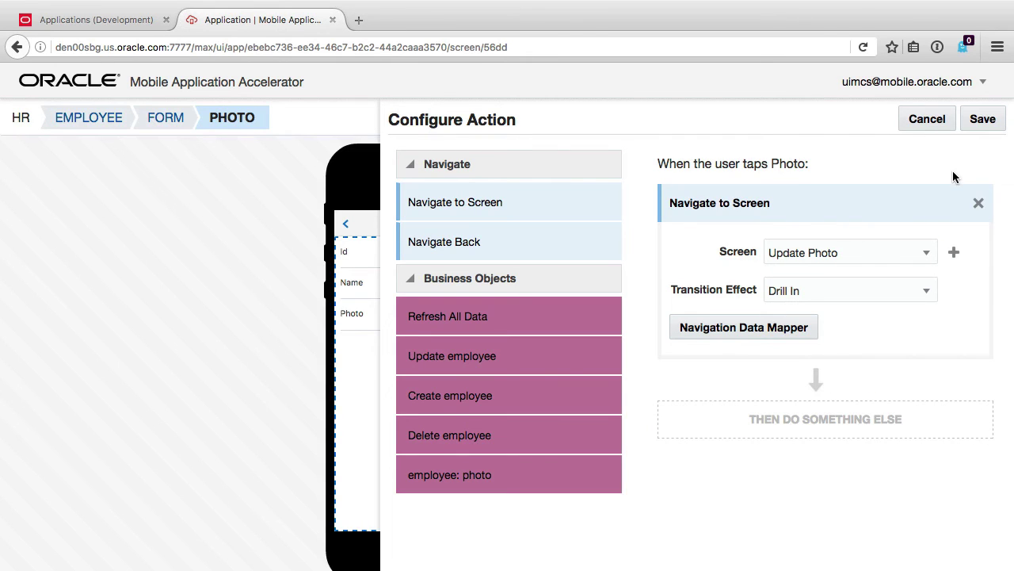
pyautogui.click(975, 127)
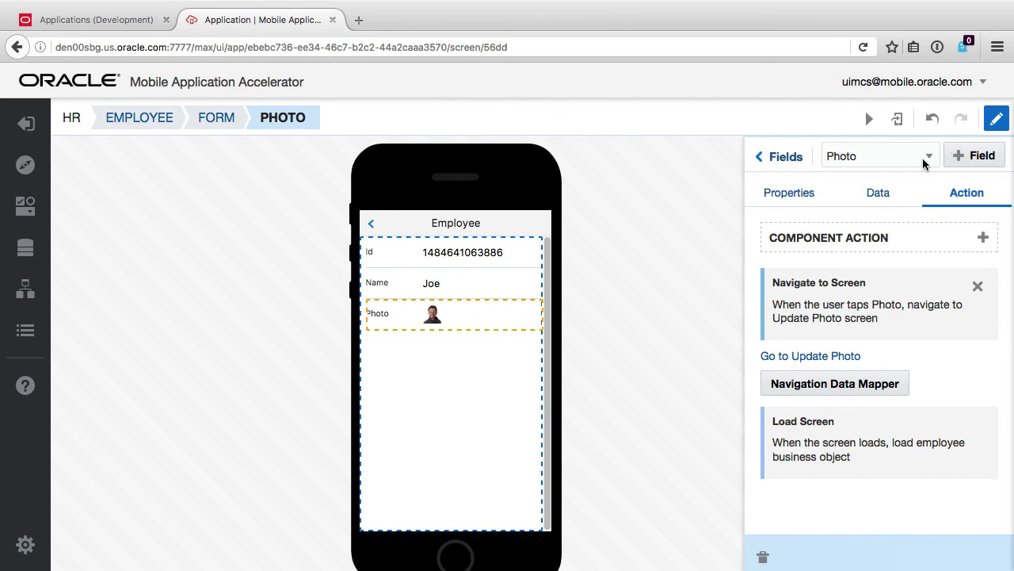
# Step: Go to the Update Photo screen, add an Image component to its blank content, and turn off the image's Read Only option
pyautogui.click(836, 356)
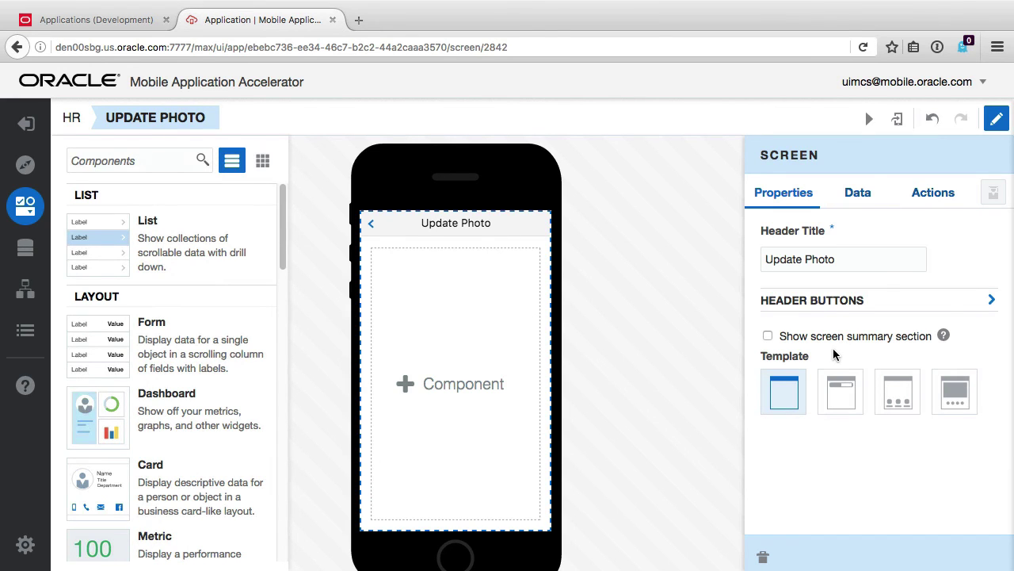
pyautogui.scroll(-15, 187, 345)
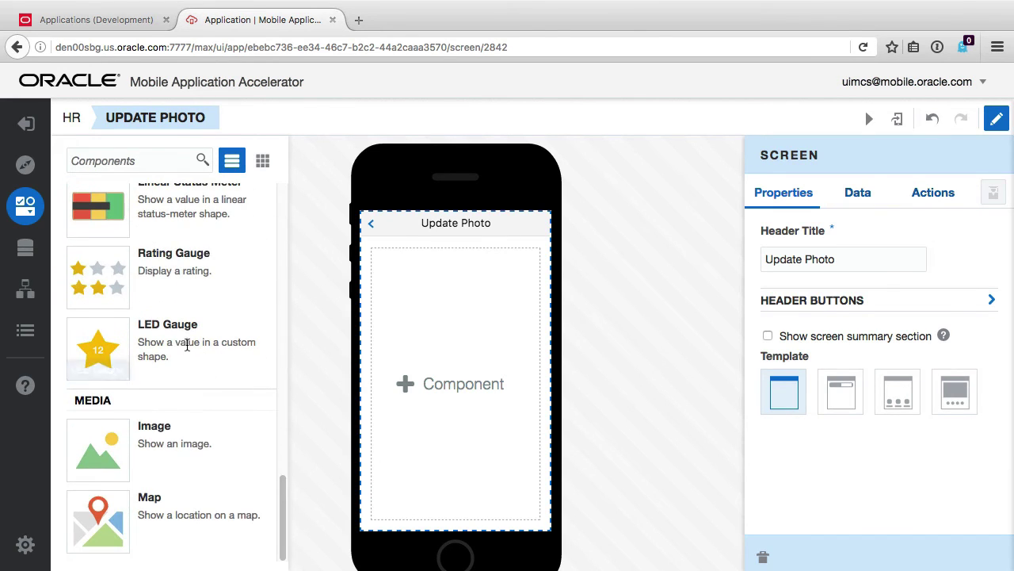
pyautogui.moveTo(99, 450); pyautogui.dragTo(394, 345)
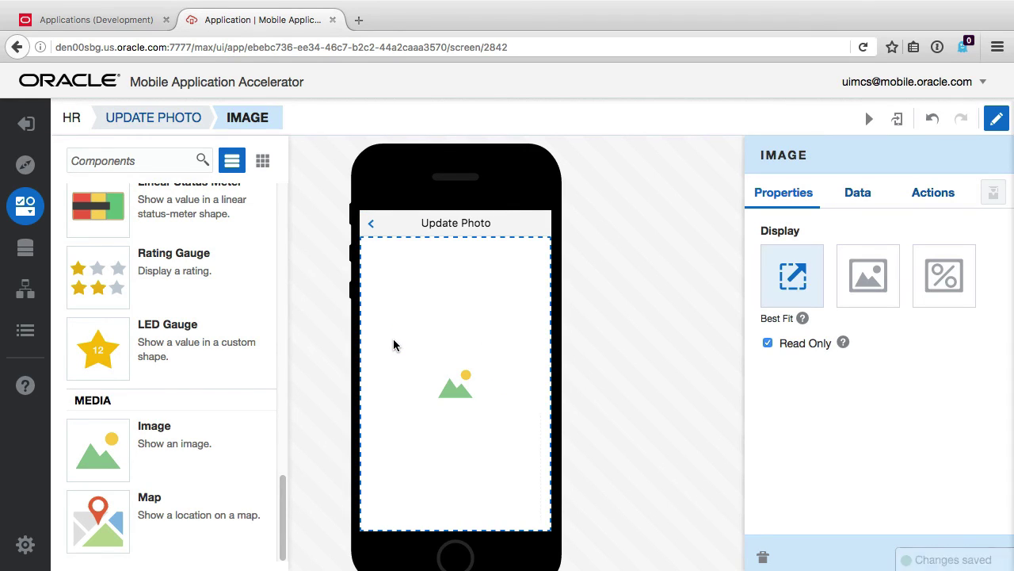
pyautogui.click(767, 344)
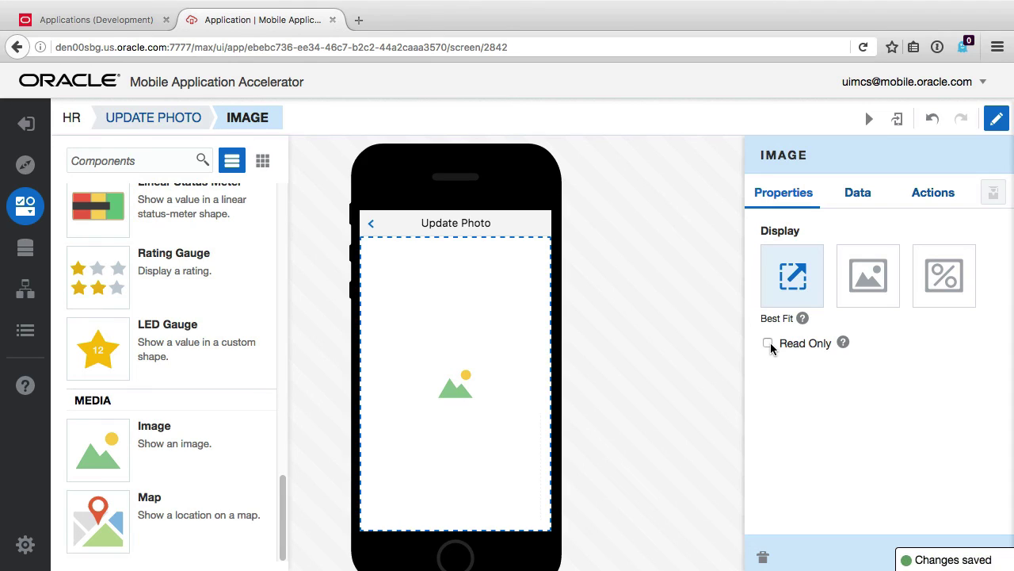
# Step: Map the image's Source to the photo field of the employee business object and finish the mapping after the query stage
pyautogui.click(859, 195)
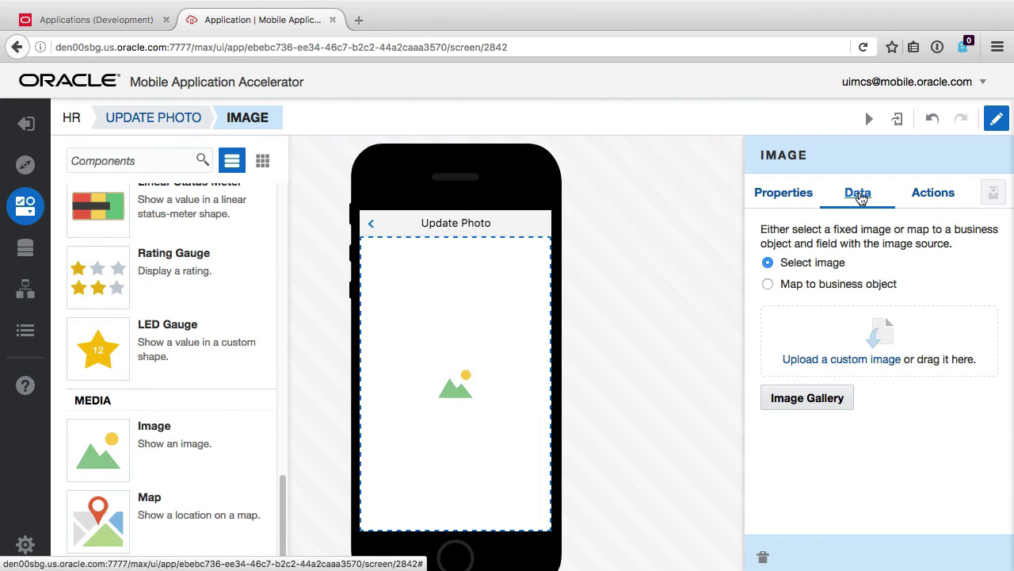
pyautogui.click(814, 285)
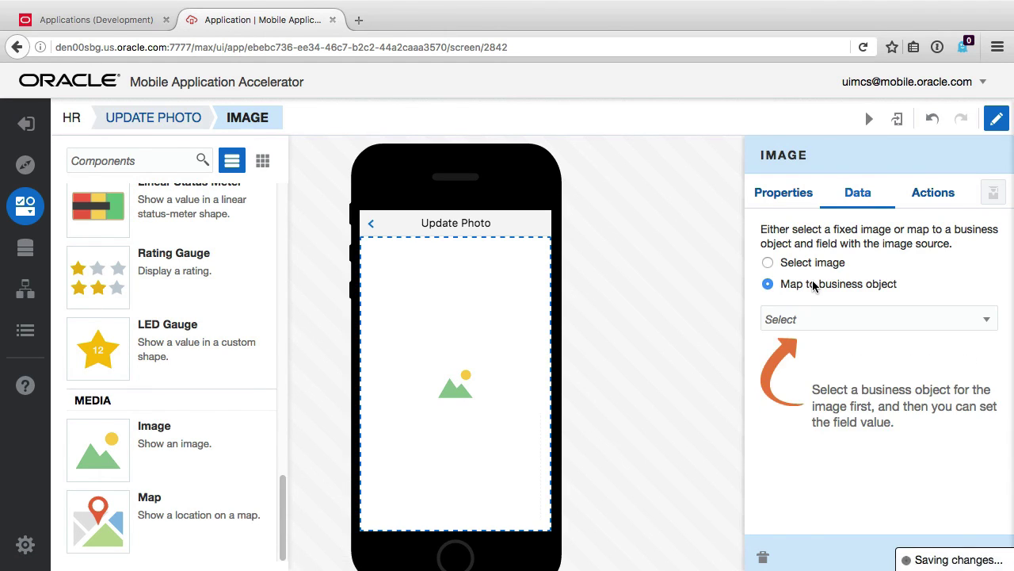
pyautogui.click(808, 322)
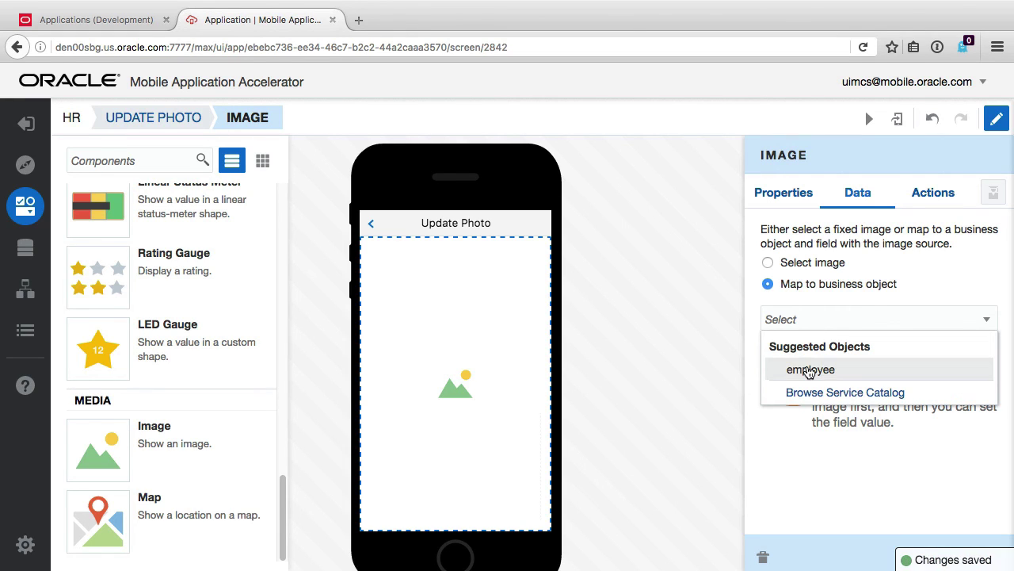
pyautogui.click(809, 369)
pyautogui.moveTo(372, 380); pyautogui.dragTo(507, 317)
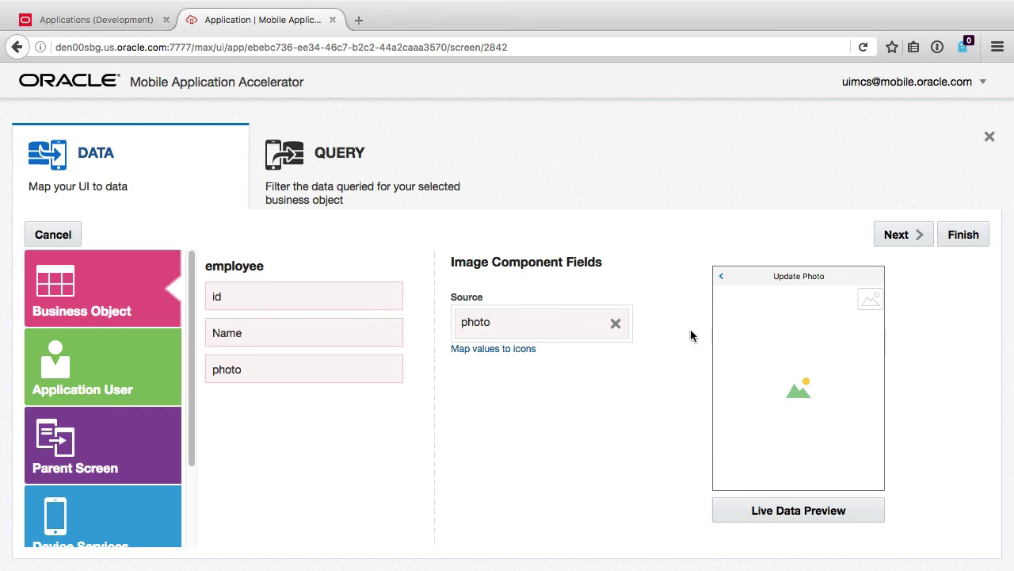
pyautogui.click(888, 233)
pyautogui.click(952, 242)
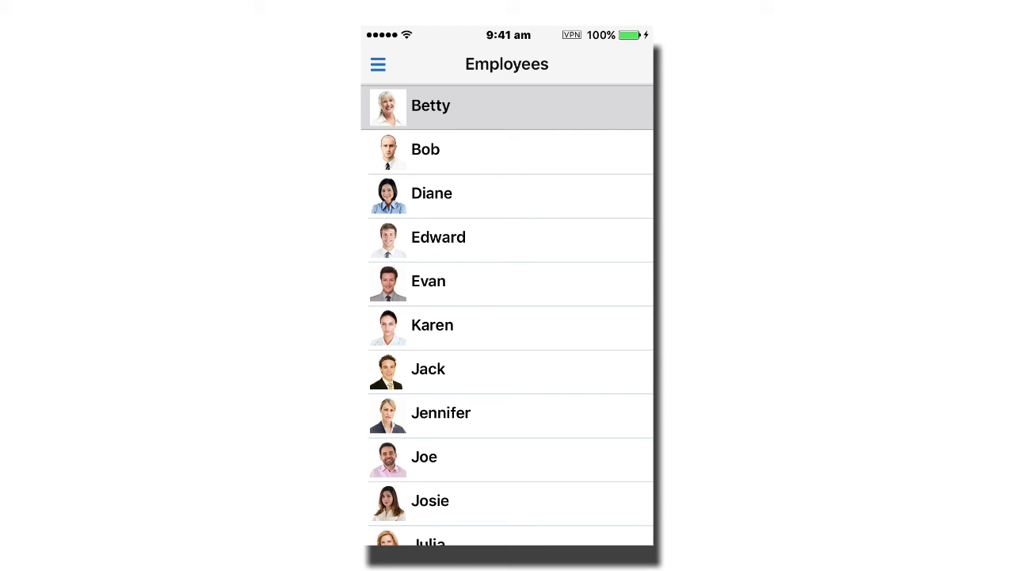
# Step: In the HR app on the phone, replace the fourth listed employee's photo with a new front-camera picture and return to the Employees list
pyautogui.click(438, 237)
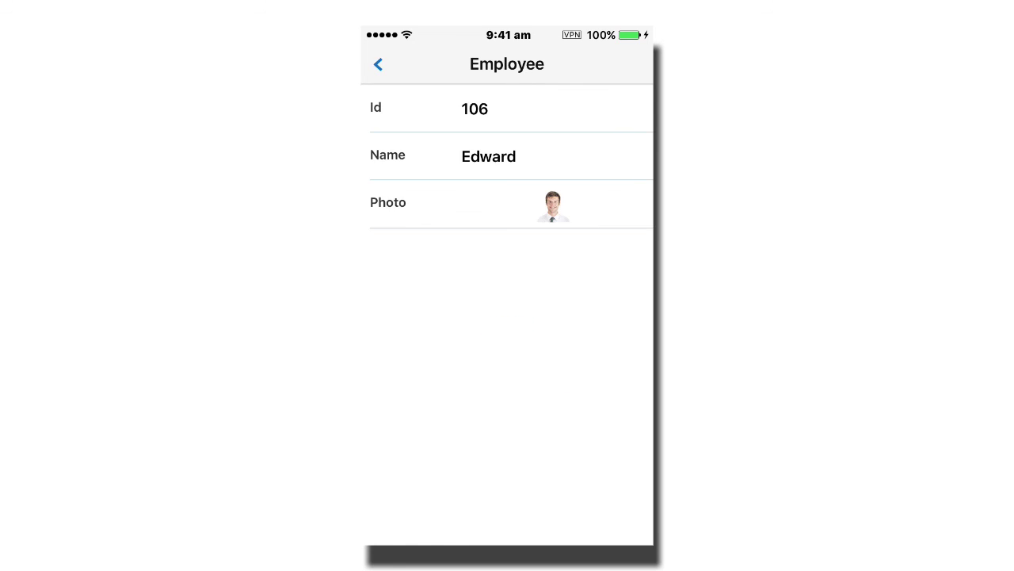
pyautogui.click(552, 205)
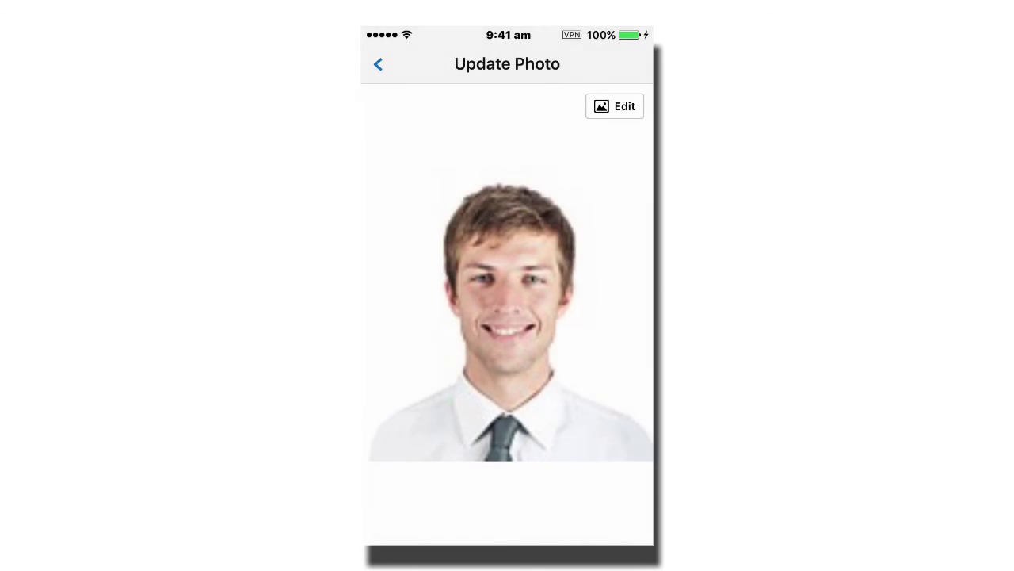
pyautogui.click(624, 511)
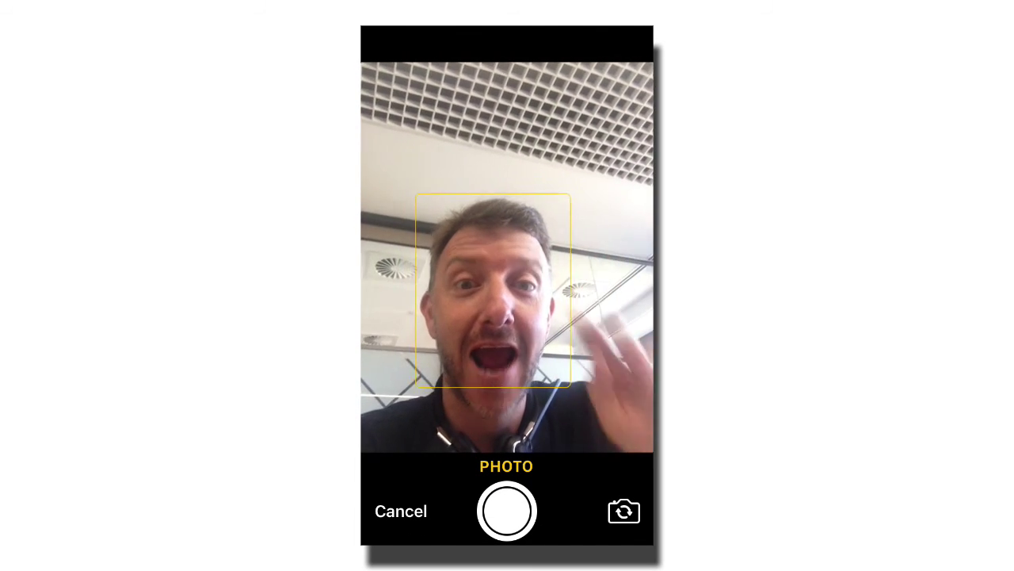
pyautogui.click(507, 510)
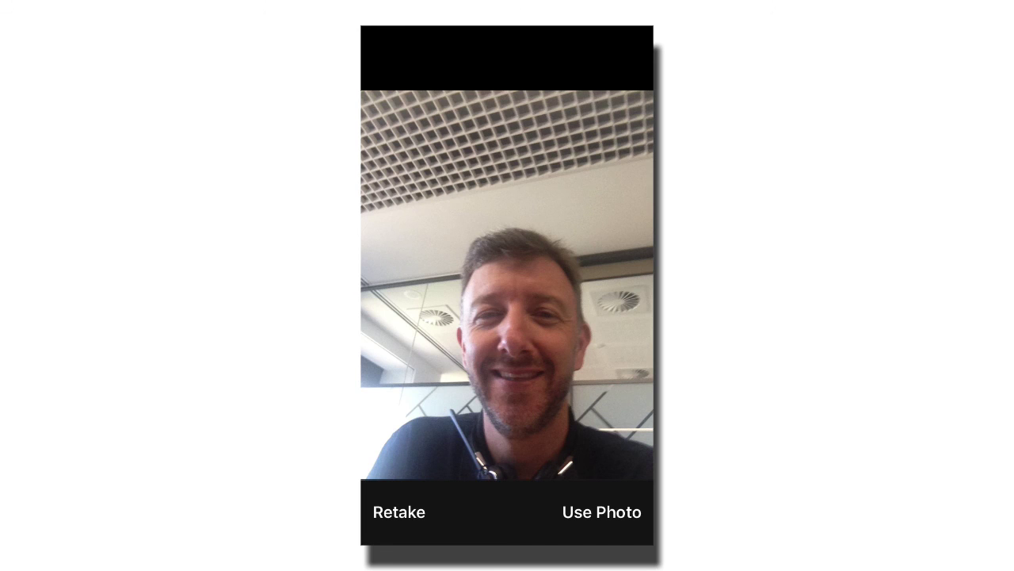
pyautogui.click(601, 512)
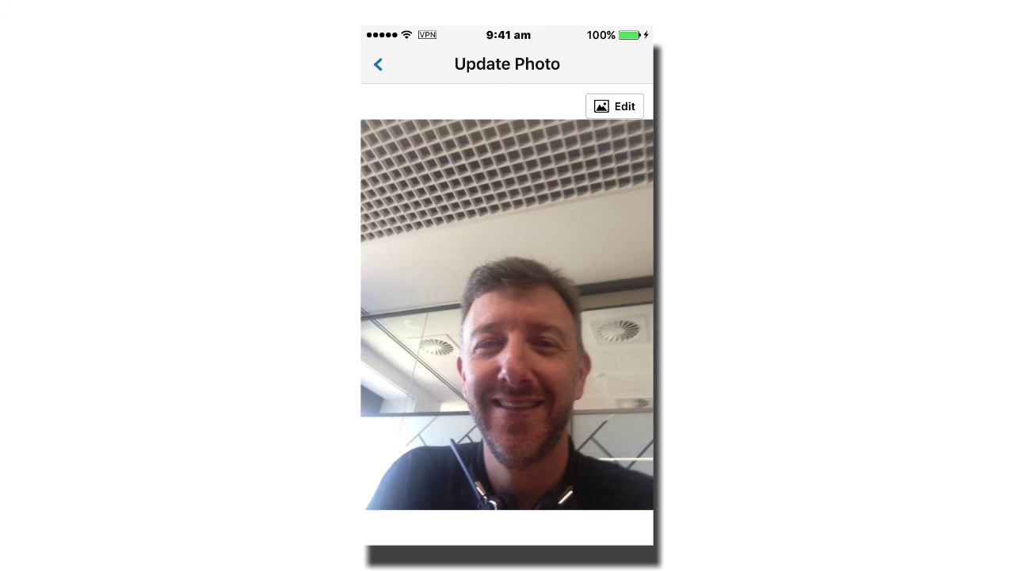
pyautogui.click(378, 64)
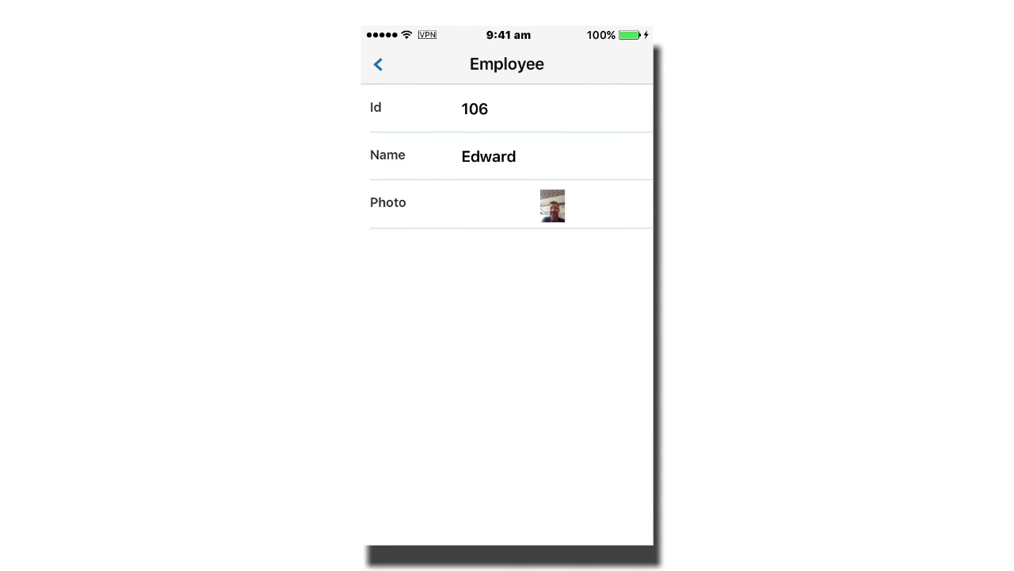
pyautogui.click(378, 64)
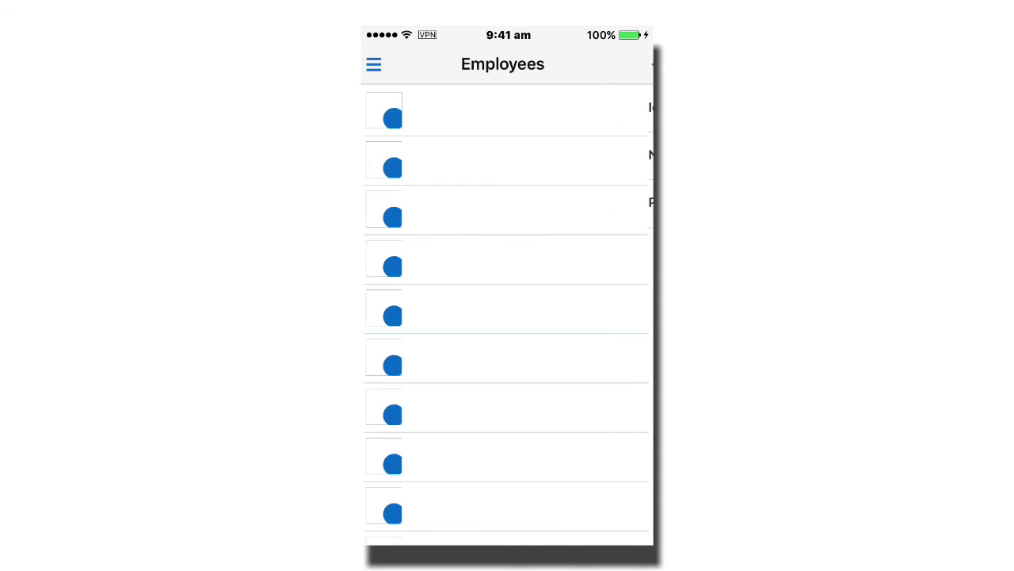